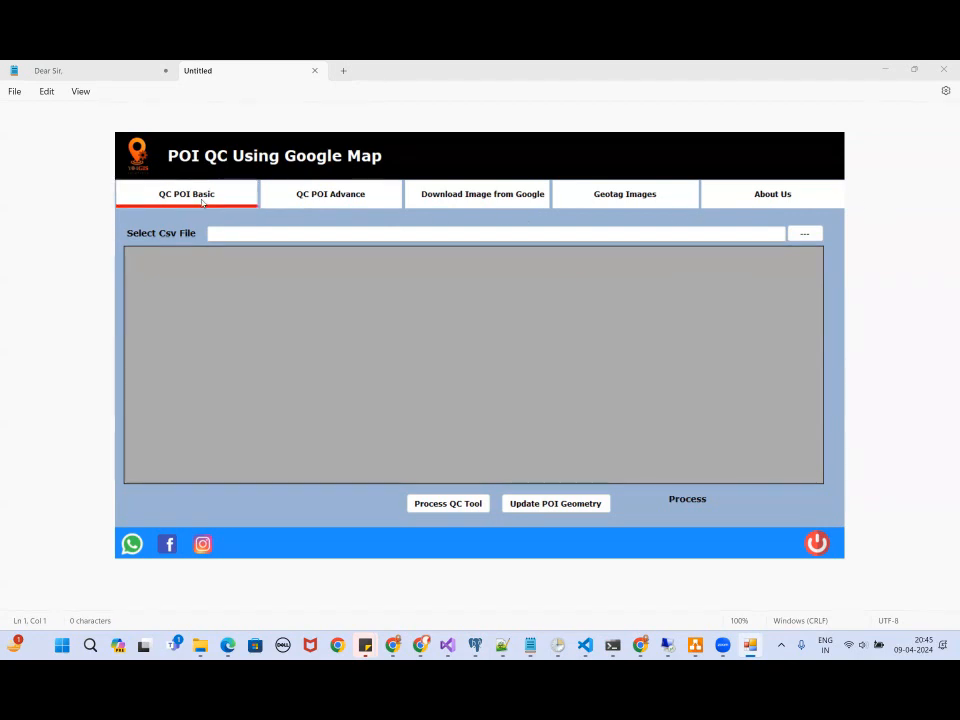
- Load Ameerpet_testing.csv from the Ranga folder as the POI file for the basic QC
{"action": "left_click", "coordinate": [806, 236]}
{"action": "scroll", "coordinate": [300, 285], "scroll_direction": "down", "scroll_amount": 2}
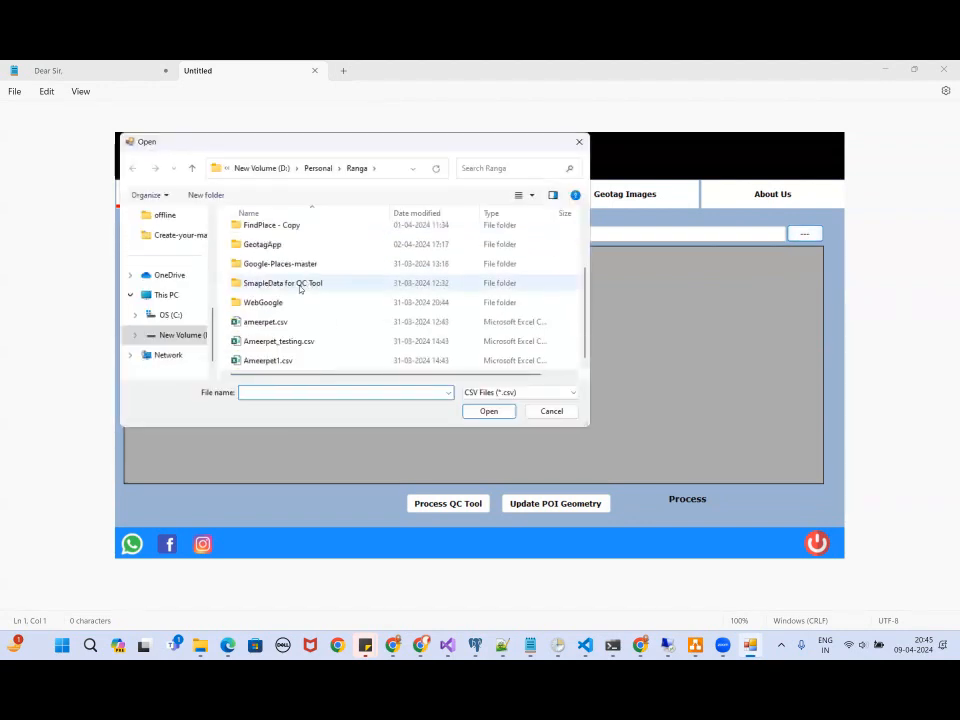
{"action": "left_click", "coordinate": [320, 341]}
{"action": "left_click", "coordinate": [487, 412]}
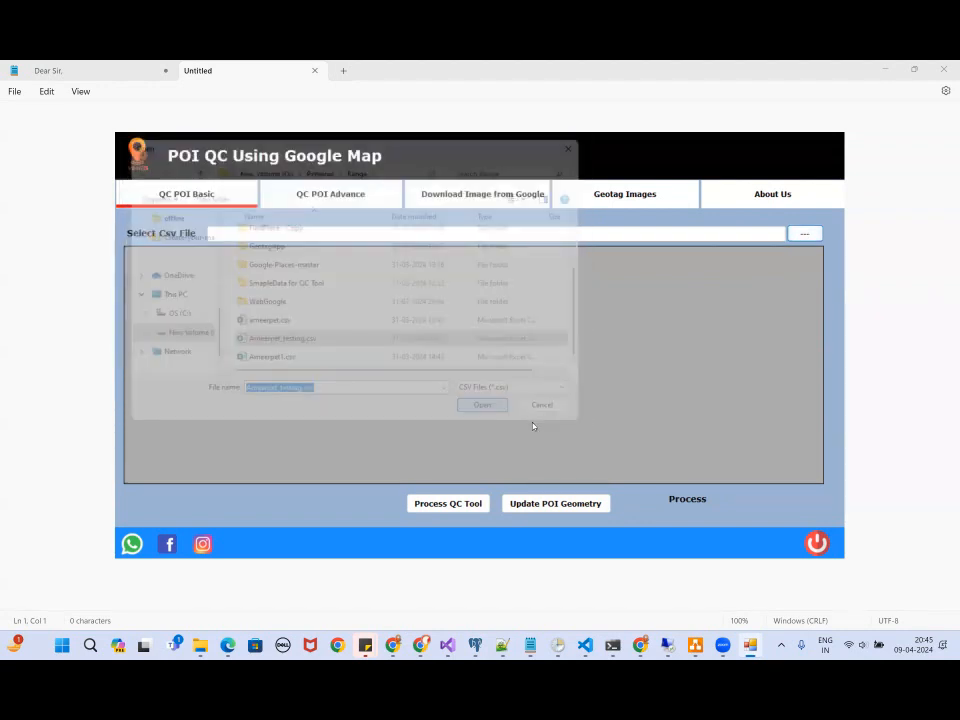
- Review the loaded POI rows and run the QC process on them
{"action": "scroll", "coordinate": [421, 340], "scroll_direction": "down", "scroll_amount": 15}
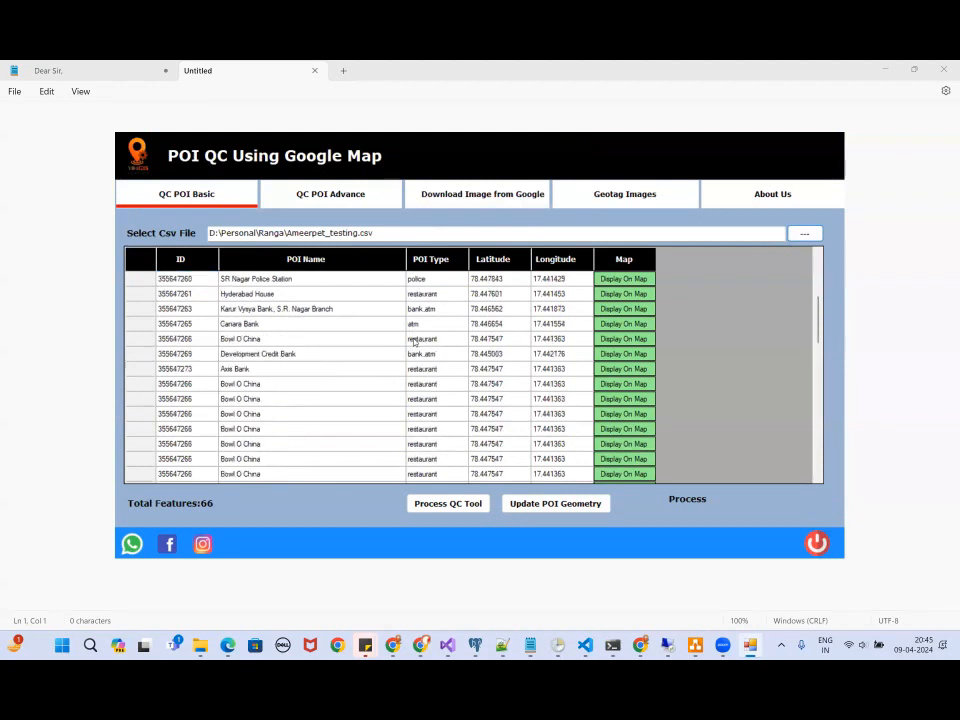
{"action": "scroll", "coordinate": [419, 364], "scroll_direction": "down", "scroll_amount": 1}
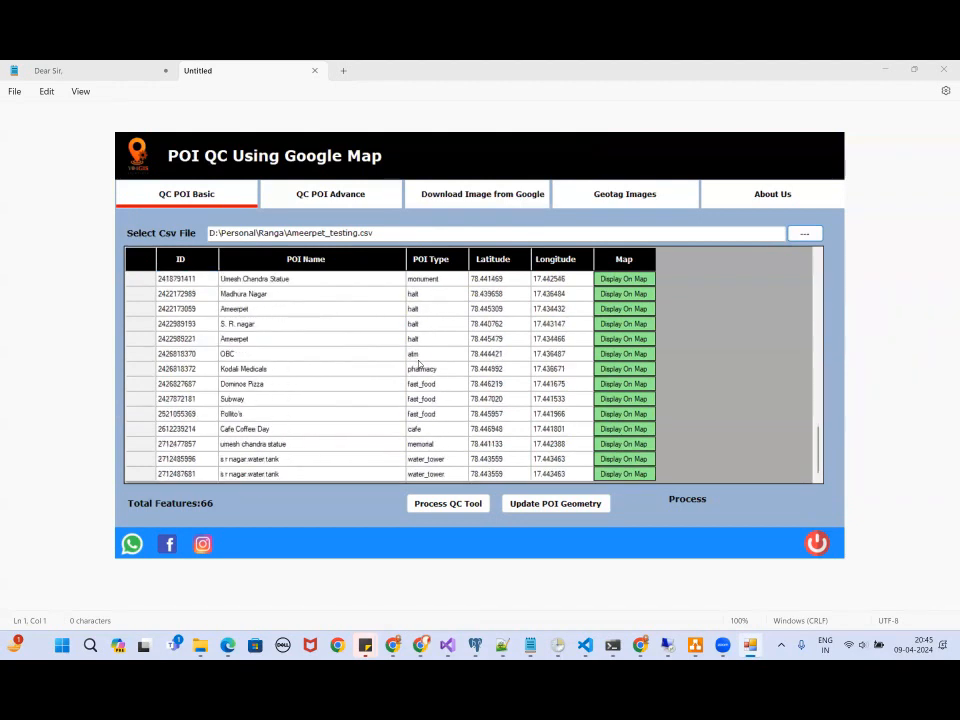
{"action": "scroll", "coordinate": [419, 365], "scroll_direction": "up", "scroll_amount": 15}
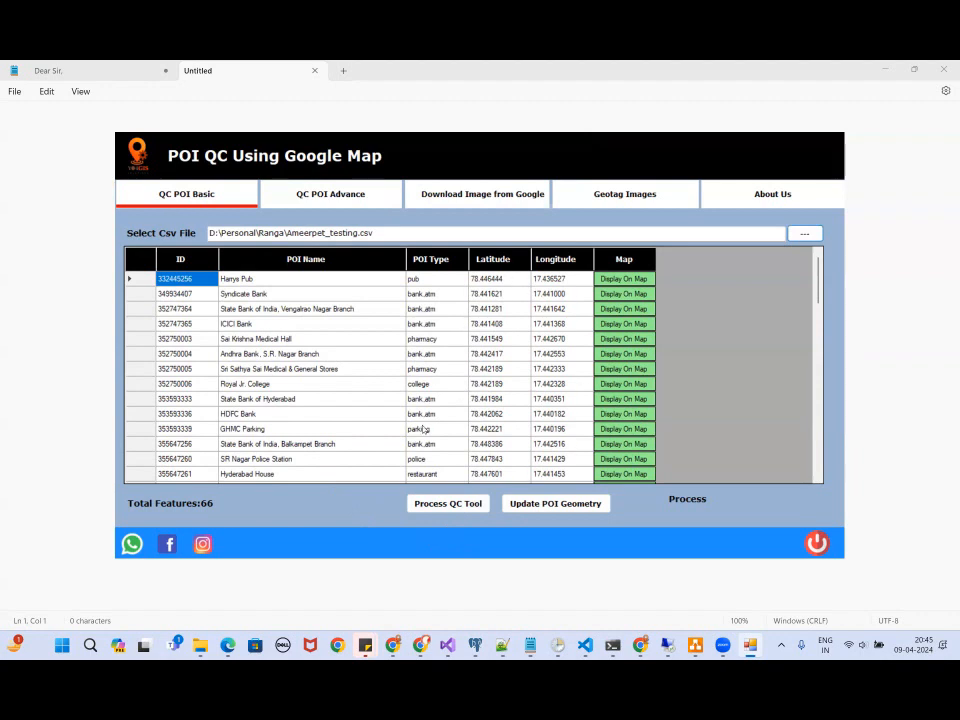
{"action": "left_click", "coordinate": [441, 504]}
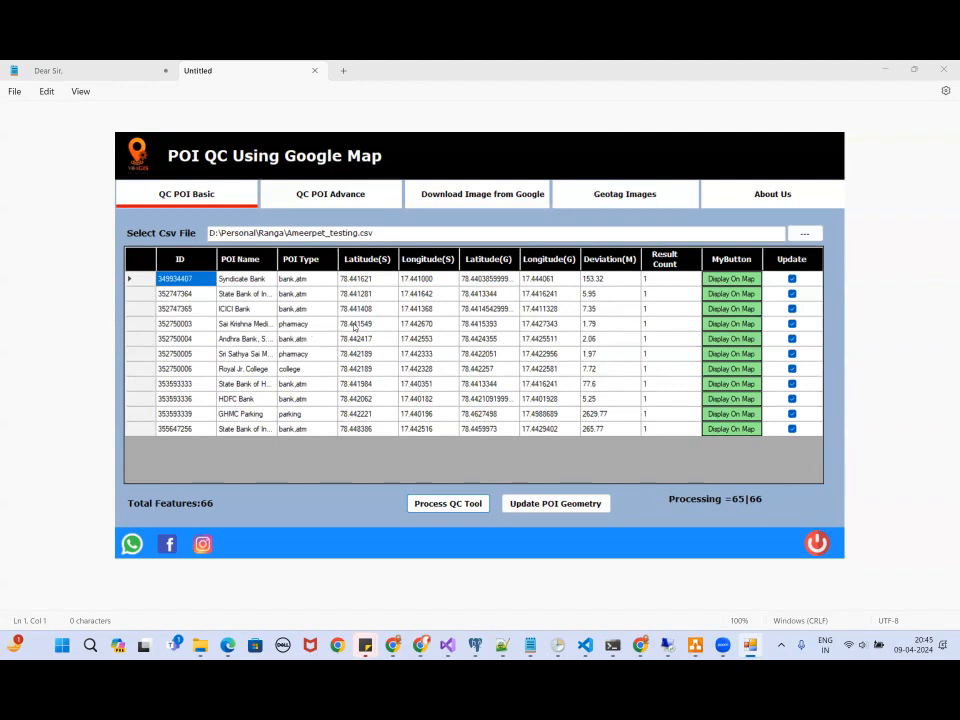
- Inspect the ICICI Bank row's source coordinates, Google coordinates and deviation in the QC results
{"action": "left_click", "coordinate": [244, 312]}
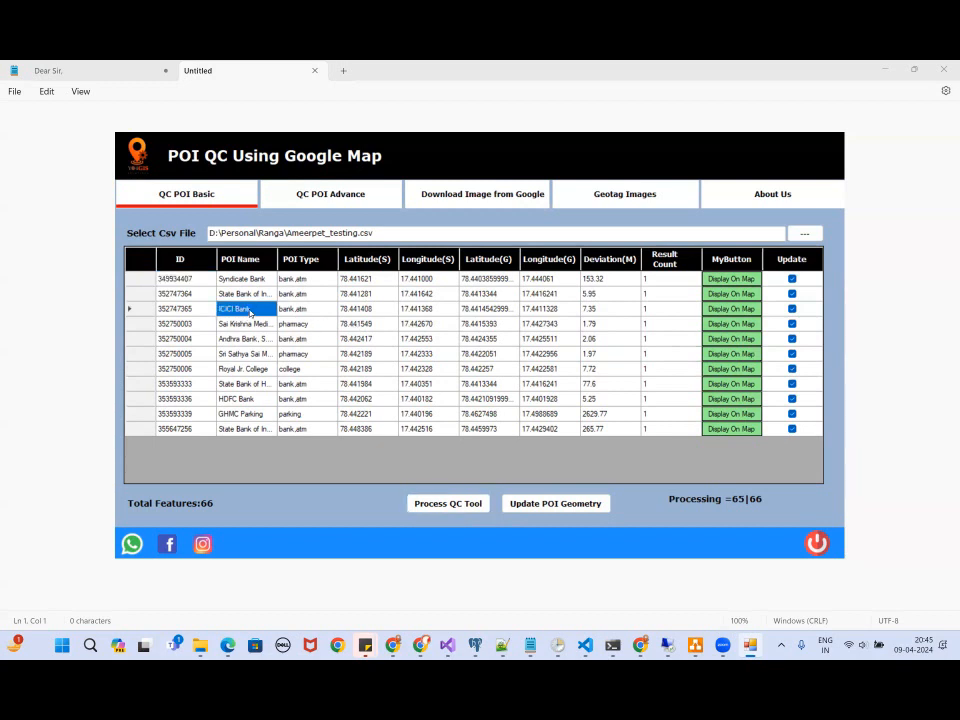
{"action": "left_click", "coordinate": [368, 310]}
{"action": "left_click", "coordinate": [425, 314]}
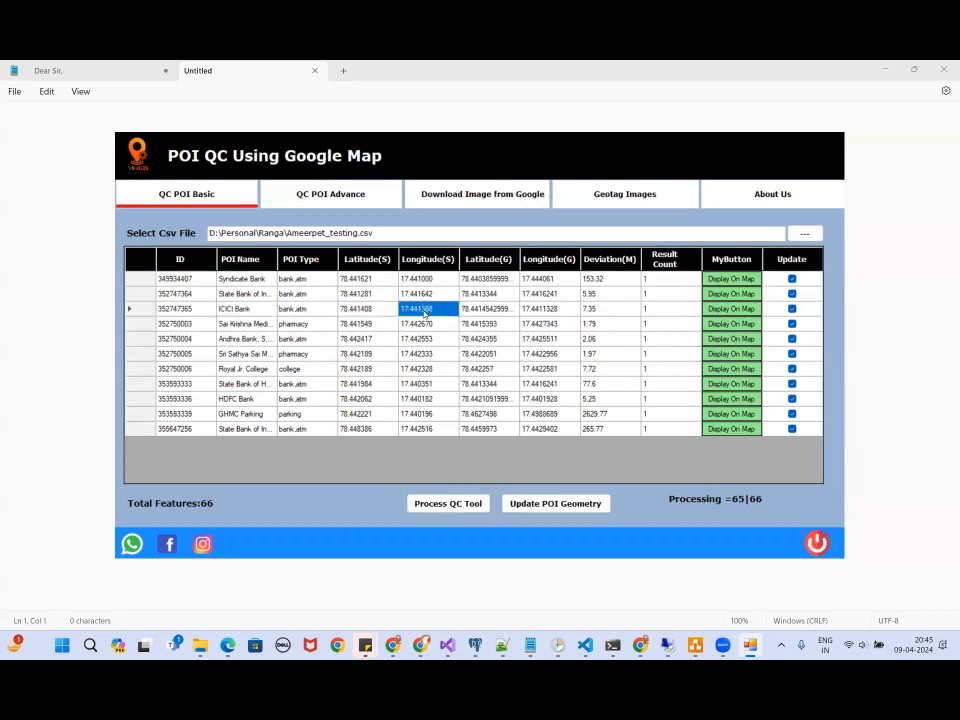
{"action": "key", "text": "Right"}
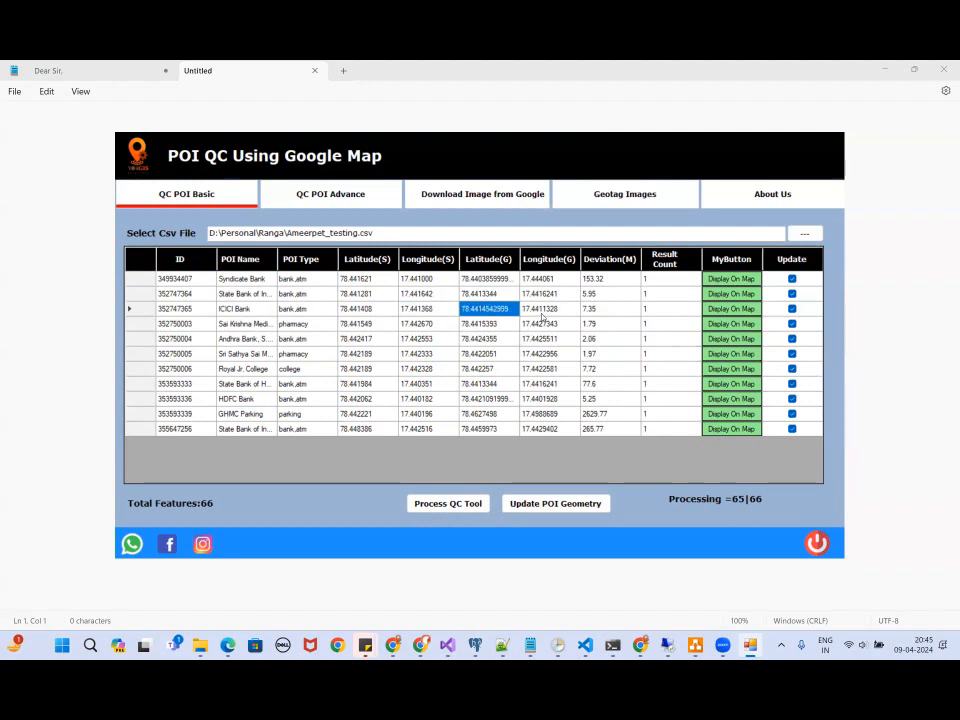
{"action": "key", "text": "Right"}
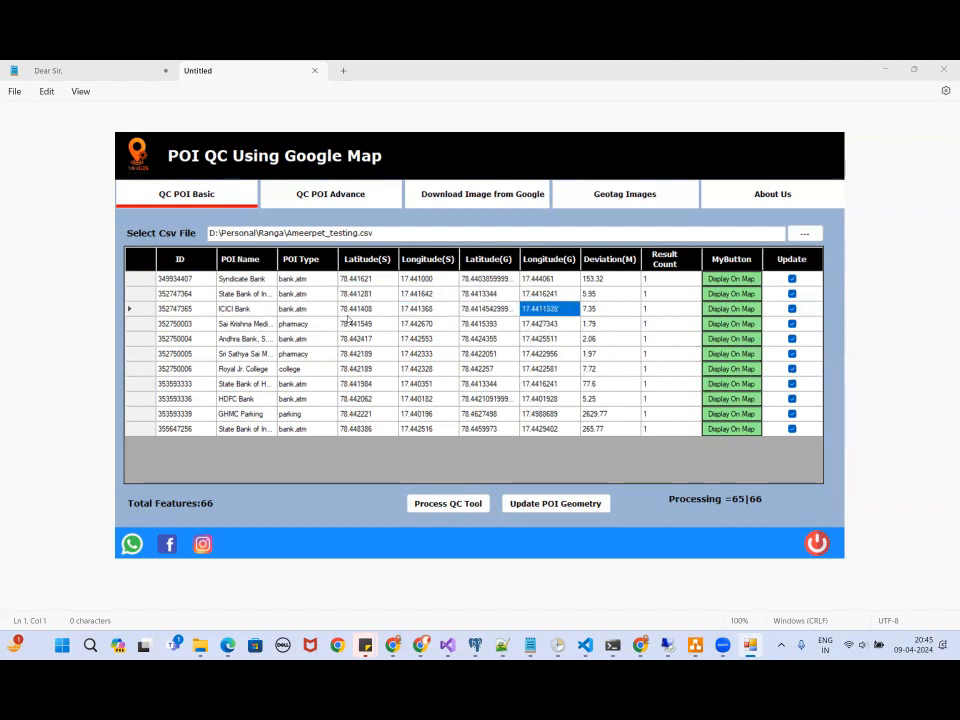
{"action": "left_click", "coordinate": [598, 309]}
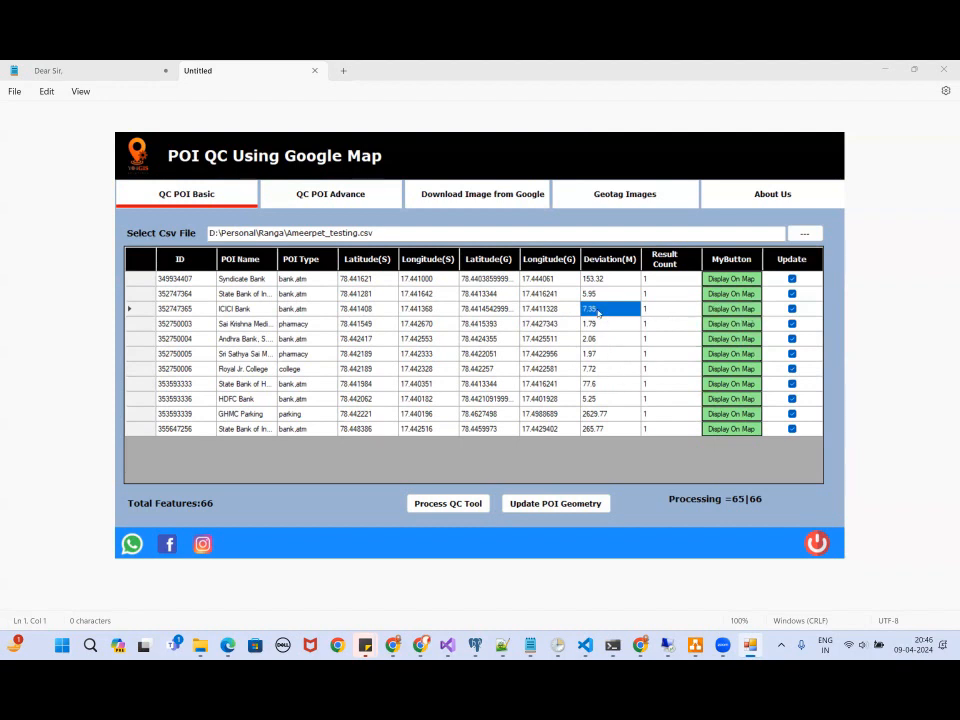
- Display the ICICI Bank POI on the map and compare its source and Google locations up close
{"action": "left_click", "coordinate": [731, 310]}
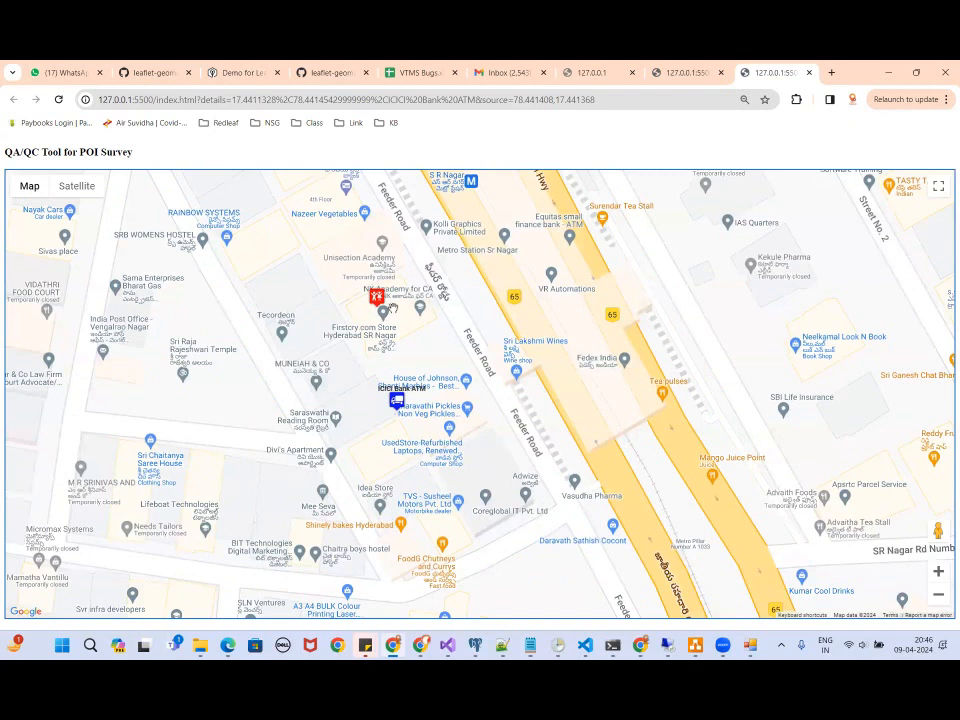
{"action": "scroll", "coordinate": [370, 297], "scroll_direction": "up", "scroll_amount": 2}
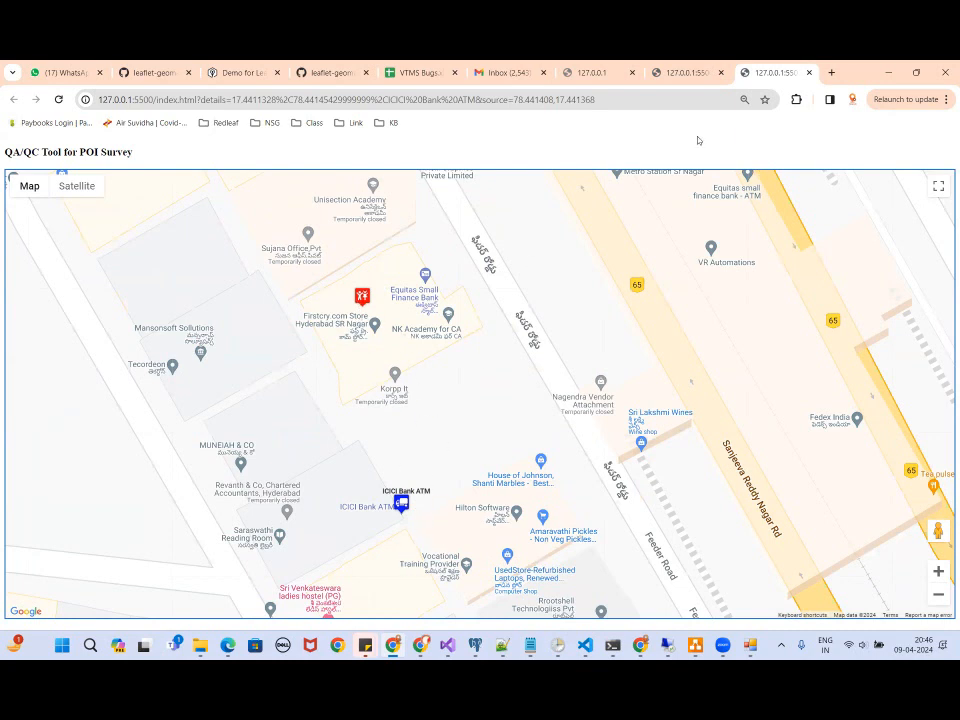
{"action": "left_click", "coordinate": [888, 72]}
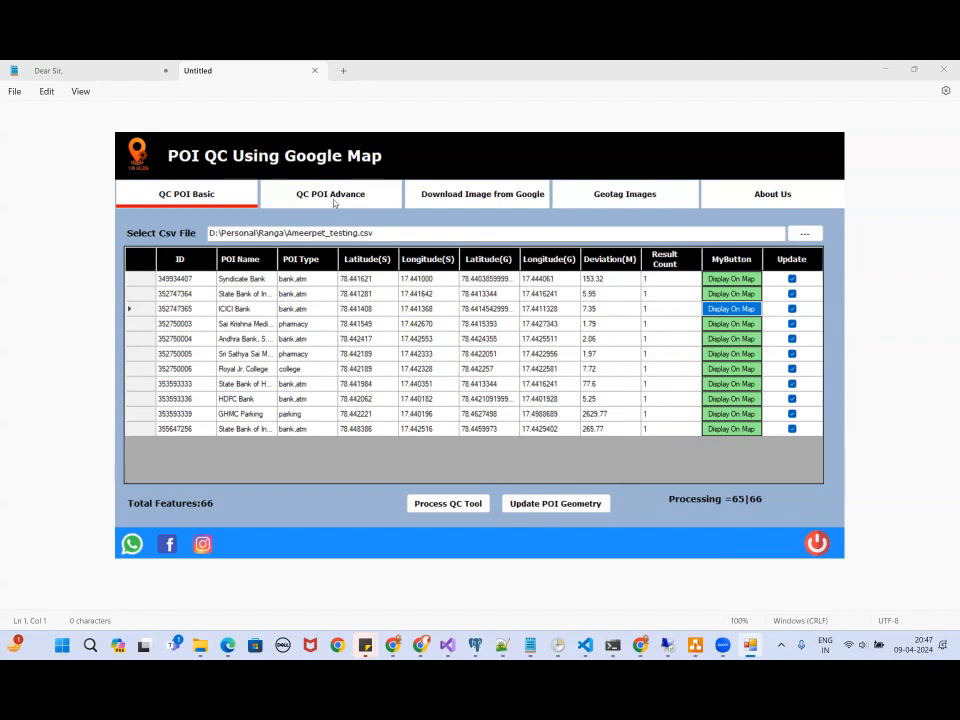
- Glance at the advanced QC page and load Ameerpet_testing.csv as the POI file for the Google image download
{"action": "left_click", "coordinate": [335, 199]}
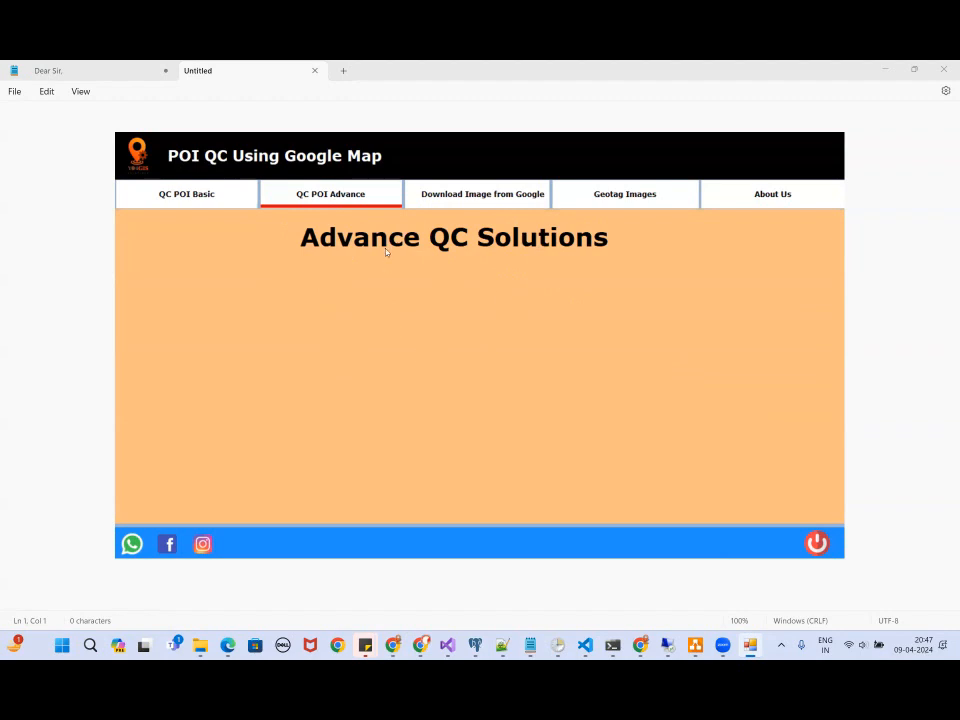
{"action": "left_click", "coordinate": [464, 197]}
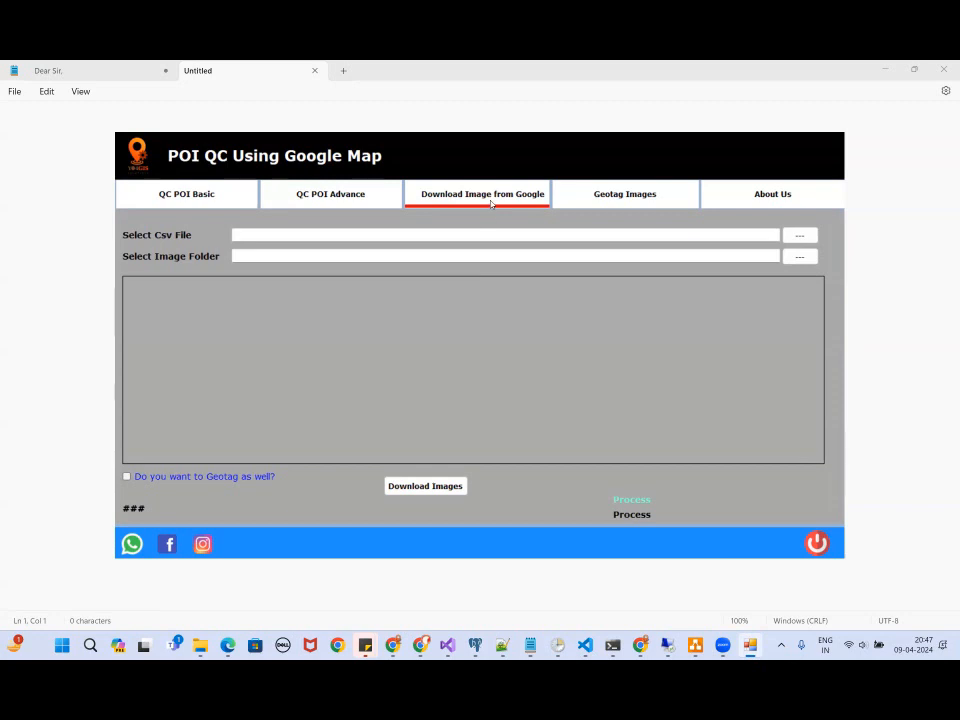
{"action": "left_click", "coordinate": [799, 234]}
{"action": "scroll", "coordinate": [299, 314], "scroll_direction": "down", "scroll_amount": 2}
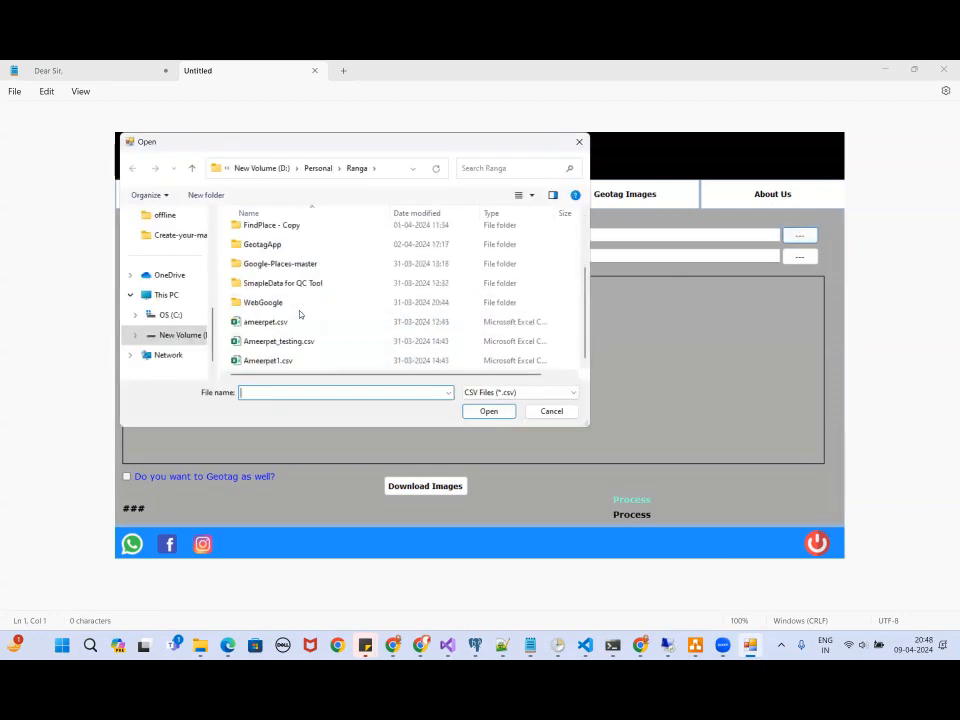
{"action": "left_click", "coordinate": [285, 341]}
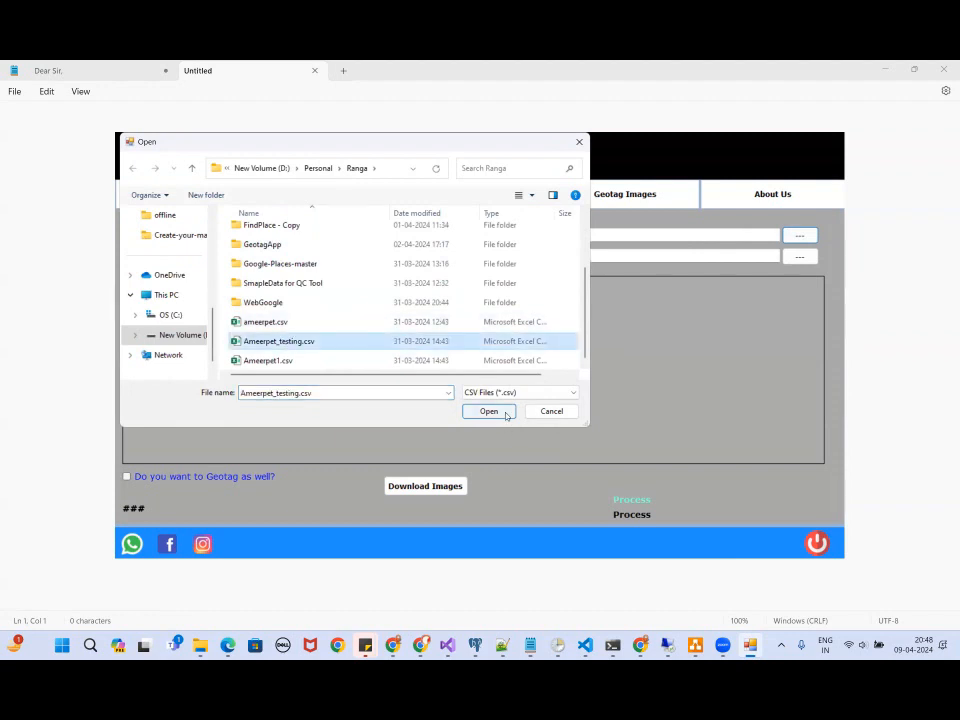
{"action": "left_click", "coordinate": [488, 411]}
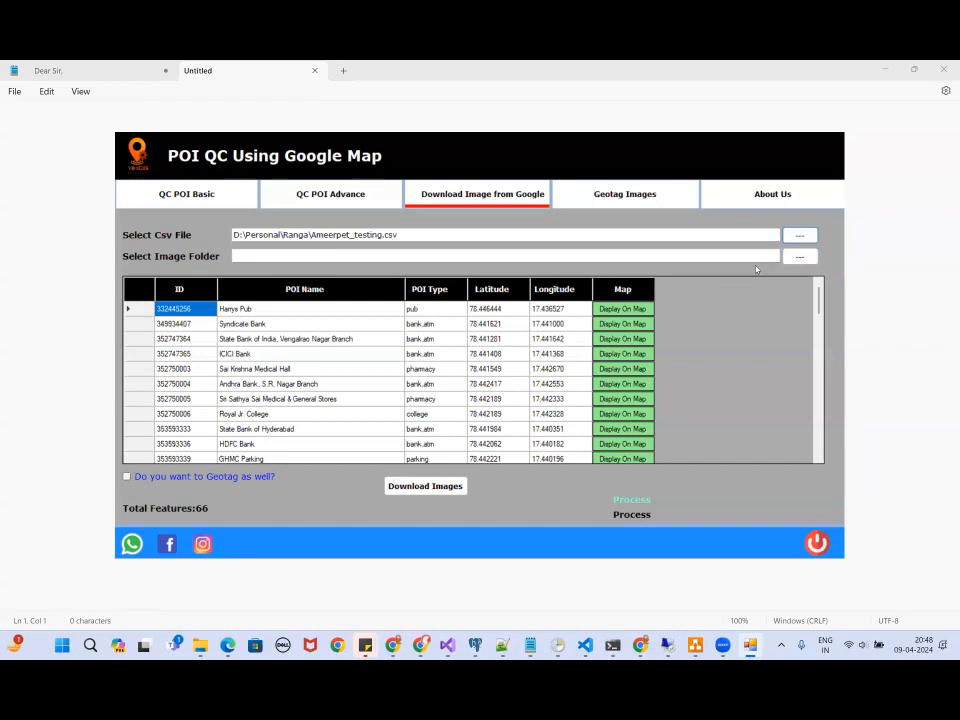
- Set D:\Personal\images as the image folder and download the POI images from Google without geotagging
{"action": "left_click", "coordinate": [802, 260]}
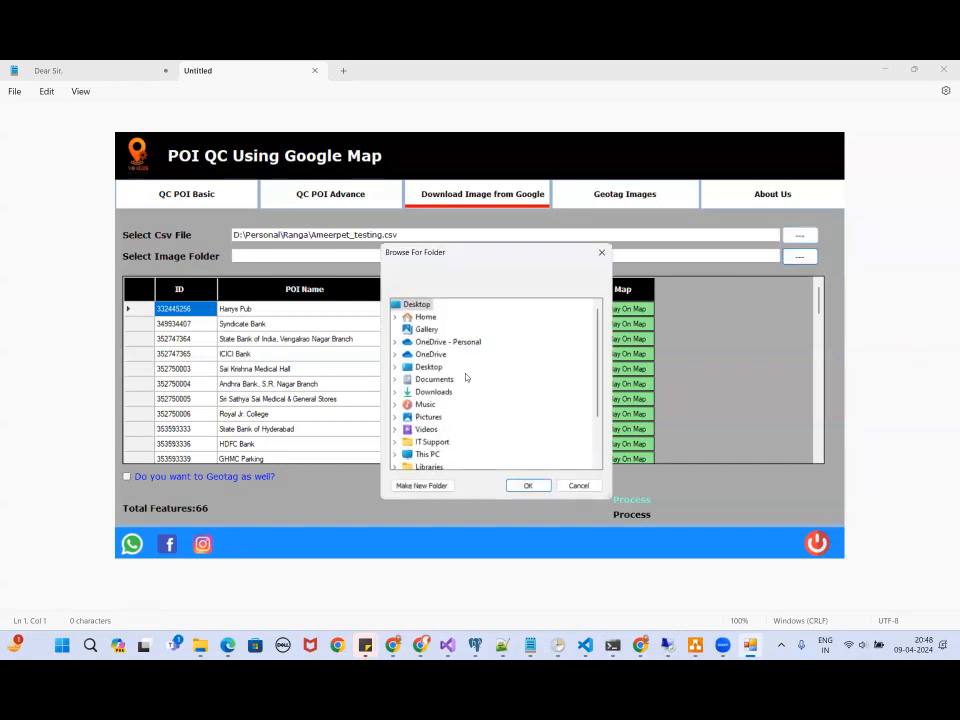
{"action": "scroll", "coordinate": [462, 385], "scroll_direction": "down", "scroll_amount": 2}
{"action": "double_click", "coordinate": [428, 392]}
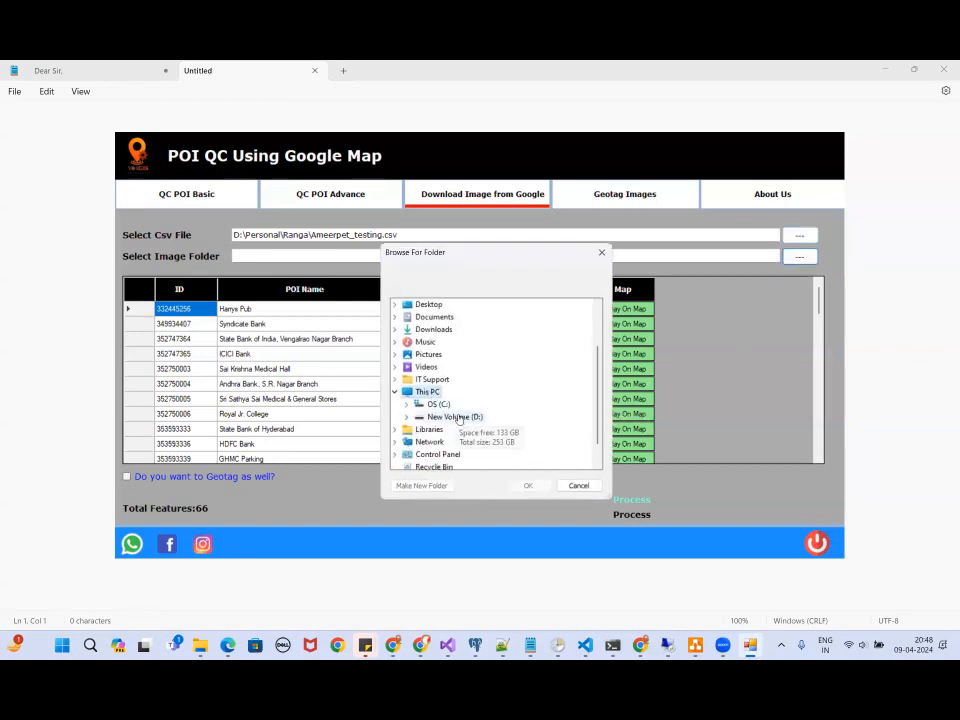
{"action": "double_click", "coordinate": [445, 416]}
{"action": "double_click", "coordinate": [455, 393]}
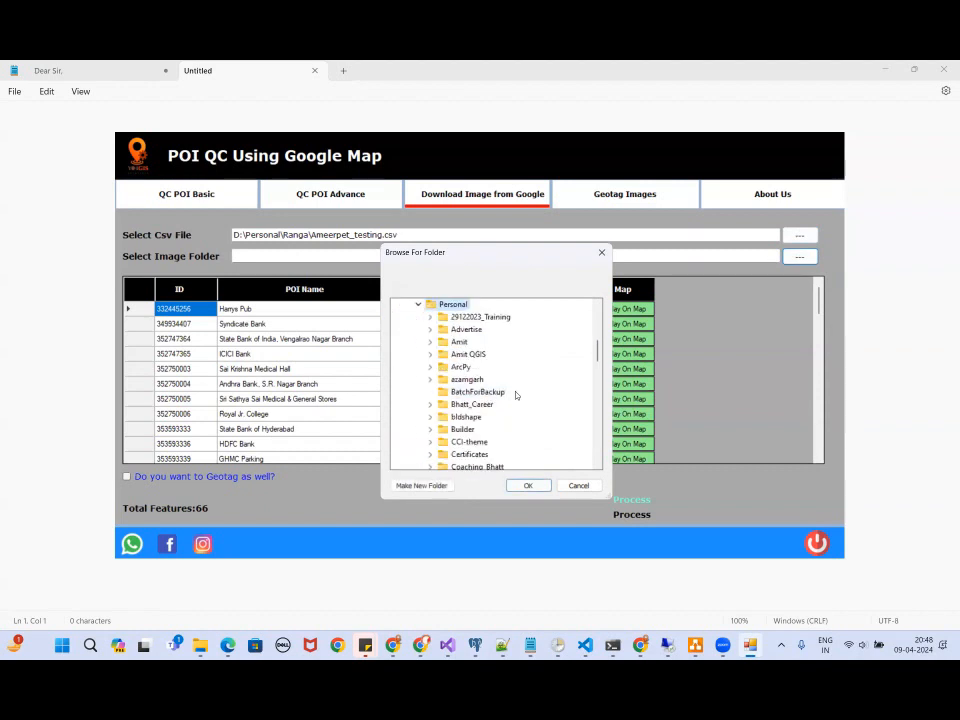
{"action": "scroll", "coordinate": [500, 400], "scroll_direction": "down", "scroll_amount": 2}
{"action": "scroll", "coordinate": [511, 432], "scroll_direction": "down", "scroll_amount": 2}
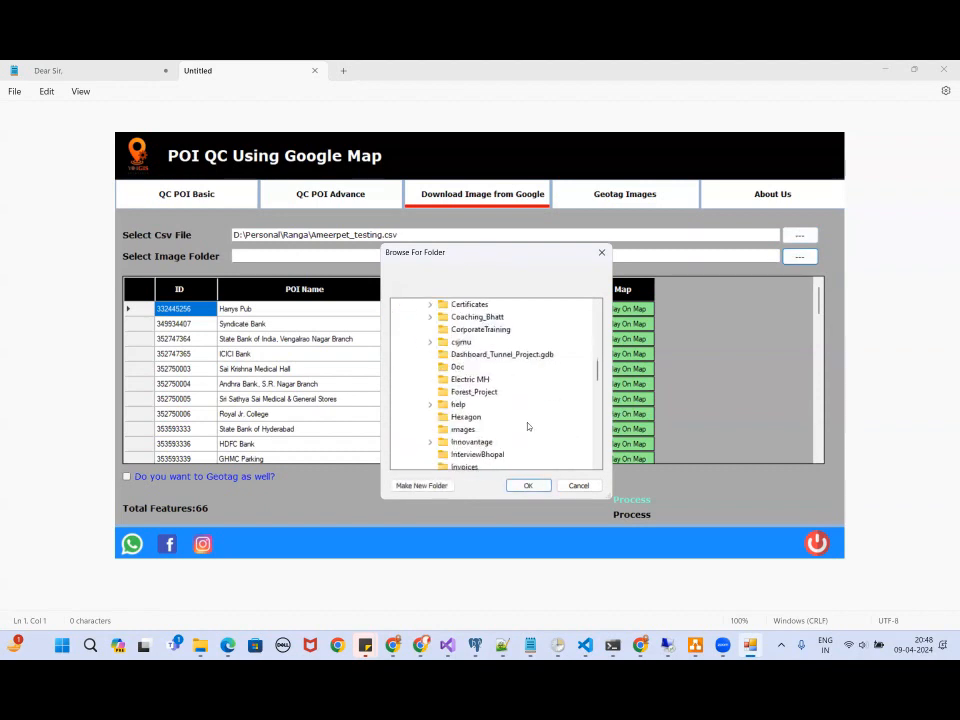
{"action": "left_click", "coordinate": [463, 429]}
{"action": "left_click", "coordinate": [522, 486]}
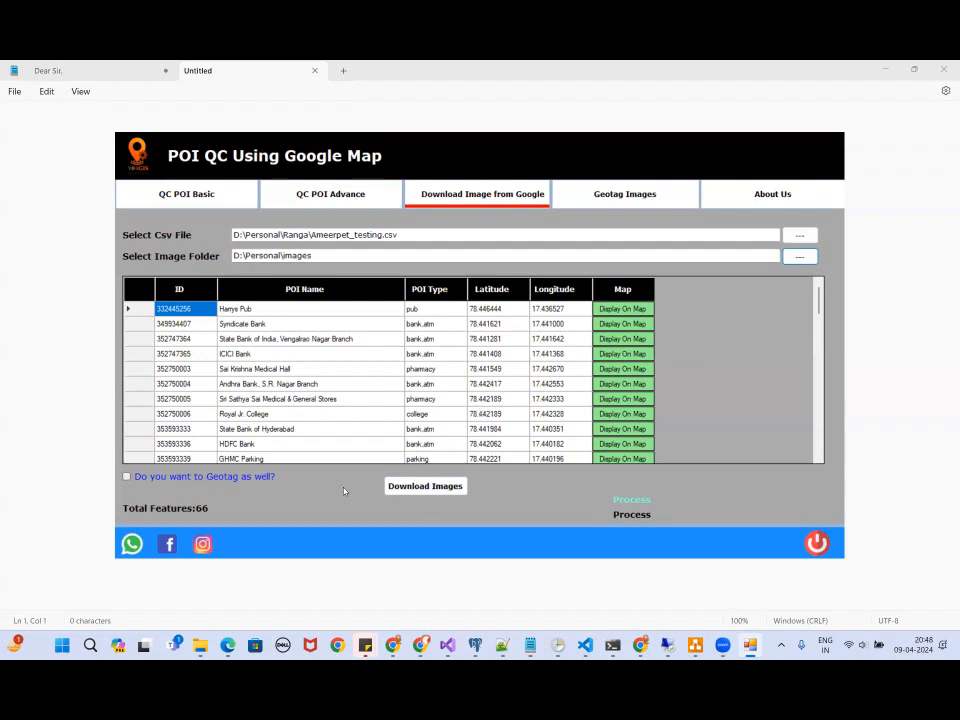
{"action": "left_click", "coordinate": [425, 488]}
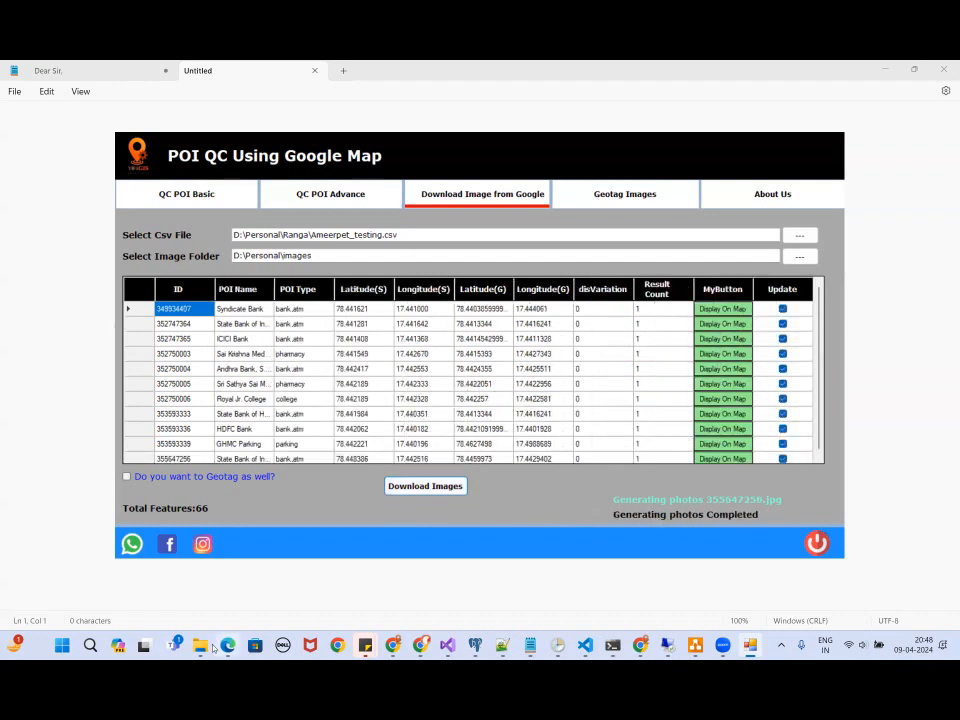
- Switch to File Explorer's images folder and examine the downloaded POI photos one after another, starting with 349934407.jpg
{"action": "mouse_move", "coordinate": [205, 648]}
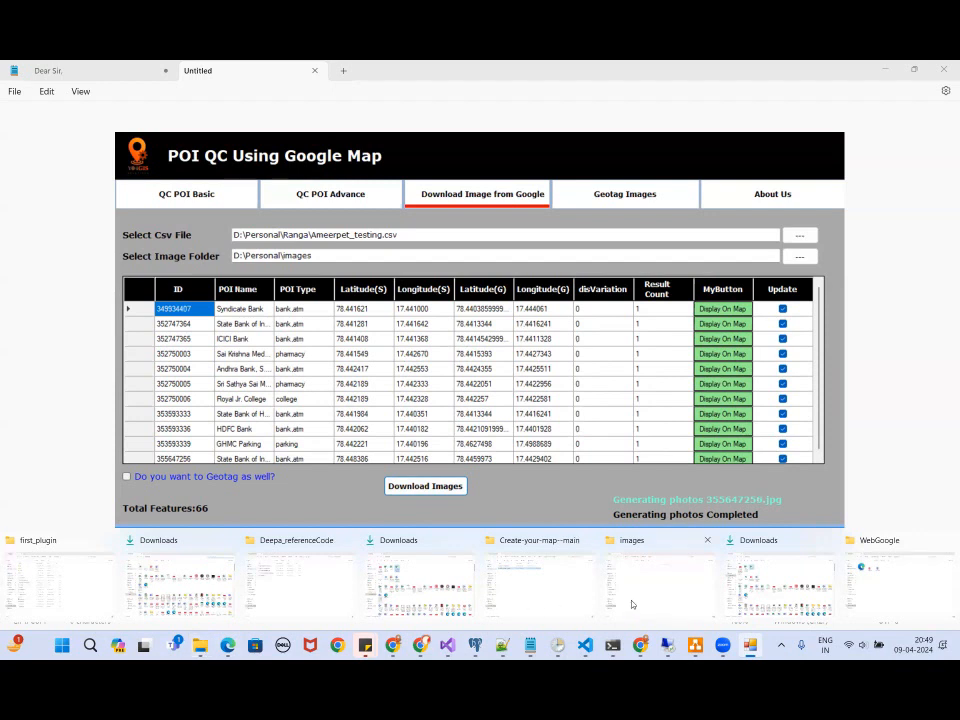
{"action": "left_click", "coordinate": [628, 568]}
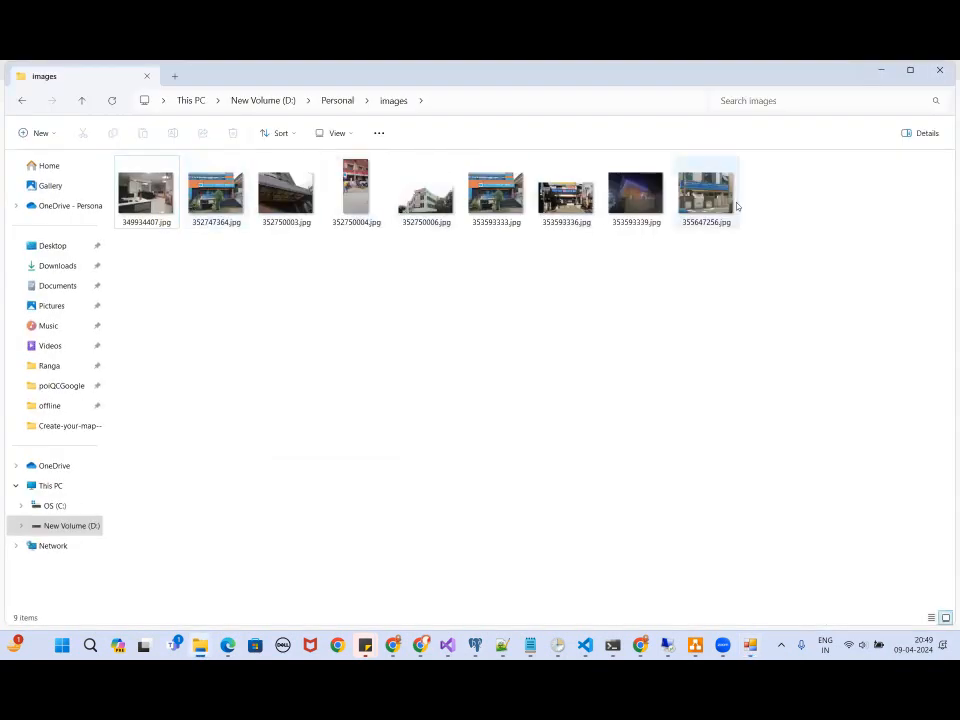
{"action": "double_click", "coordinate": [146, 193]}
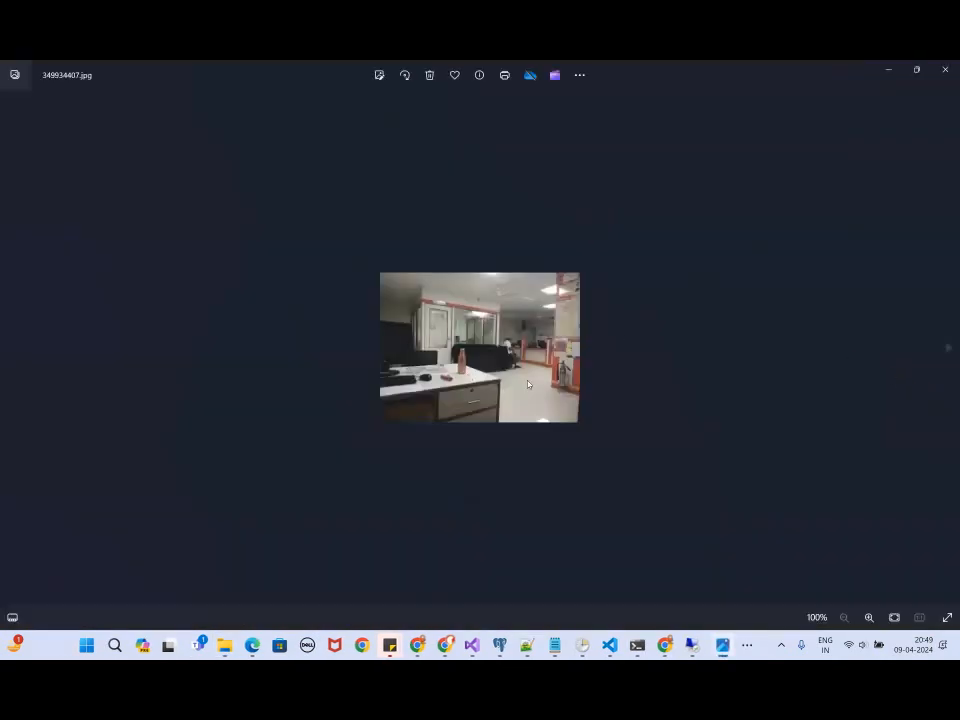
{"action": "left_click", "coordinate": [946, 350]}
{"action": "left_click", "coordinate": [946, 352]}
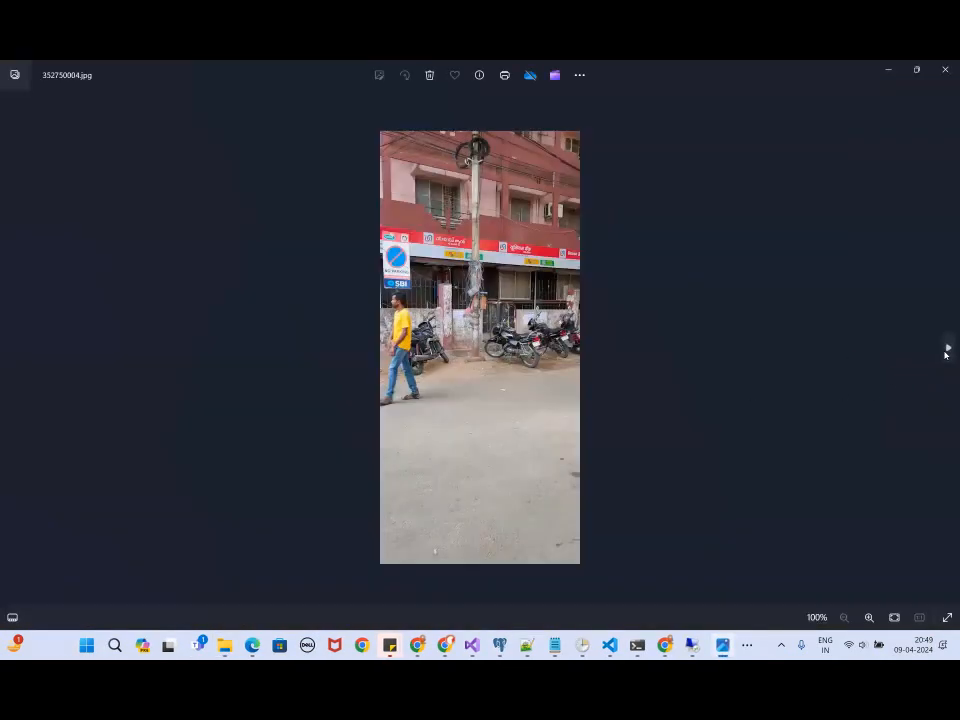
{"action": "left_click", "coordinate": [946, 352]}
{"action": "left_click", "coordinate": [946, 352]}
{"action": "left_click", "coordinate": [946, 354]}
{"action": "key", "text": "Escape"}
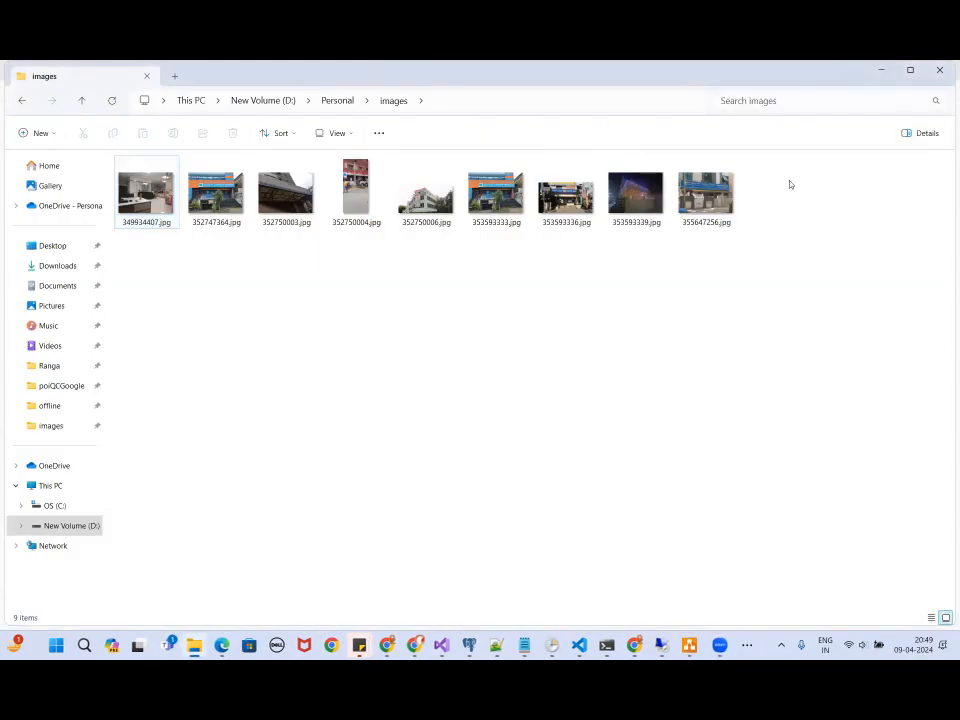
{"action": "left_click_drag", "start_coordinate": [784, 170], "coordinate": [145, 300]}
{"action": "left_click", "coordinate": [374, 349]}
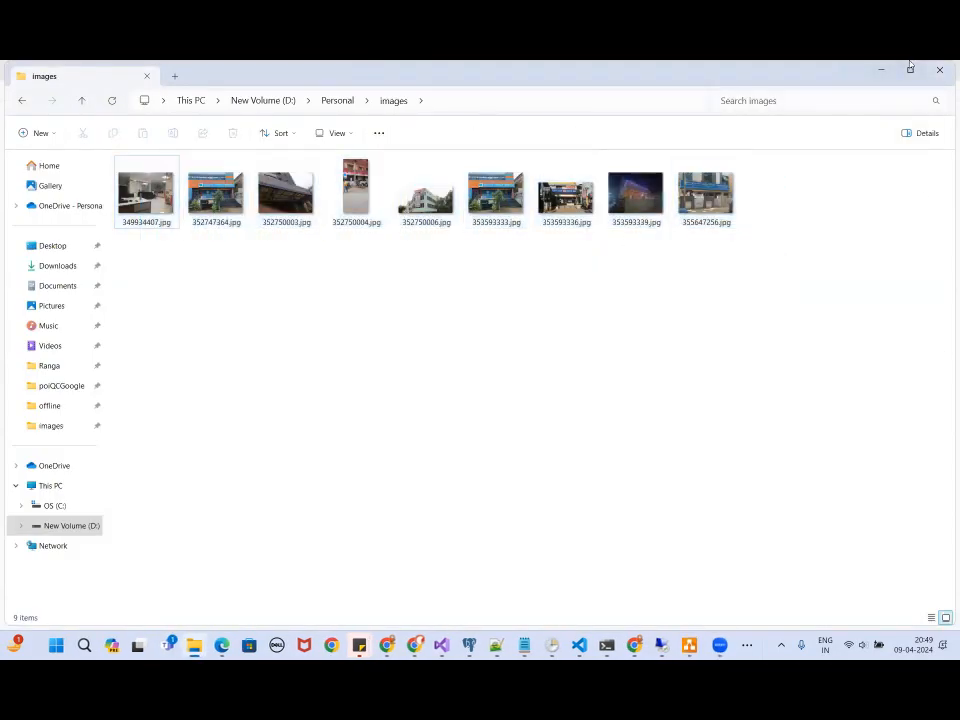
{"action": "left_click", "coordinate": [884, 71]}
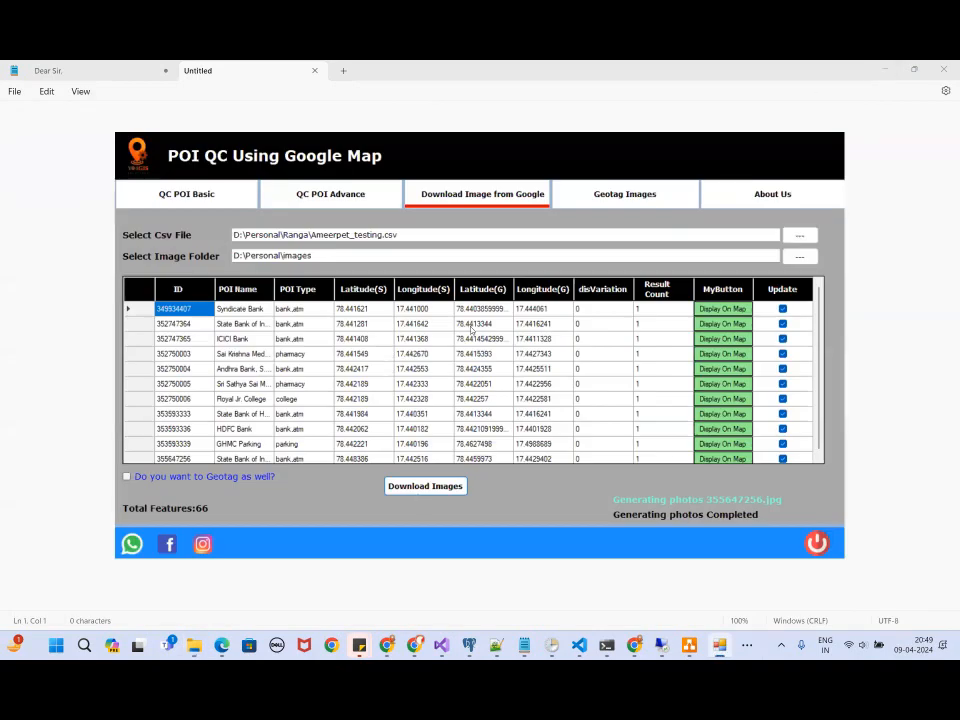
- Load export_2023_06_21-12_46_58.kmz from the Downloads folder as the KMZ file for geotagging images
{"action": "left_click", "coordinate": [629, 198]}
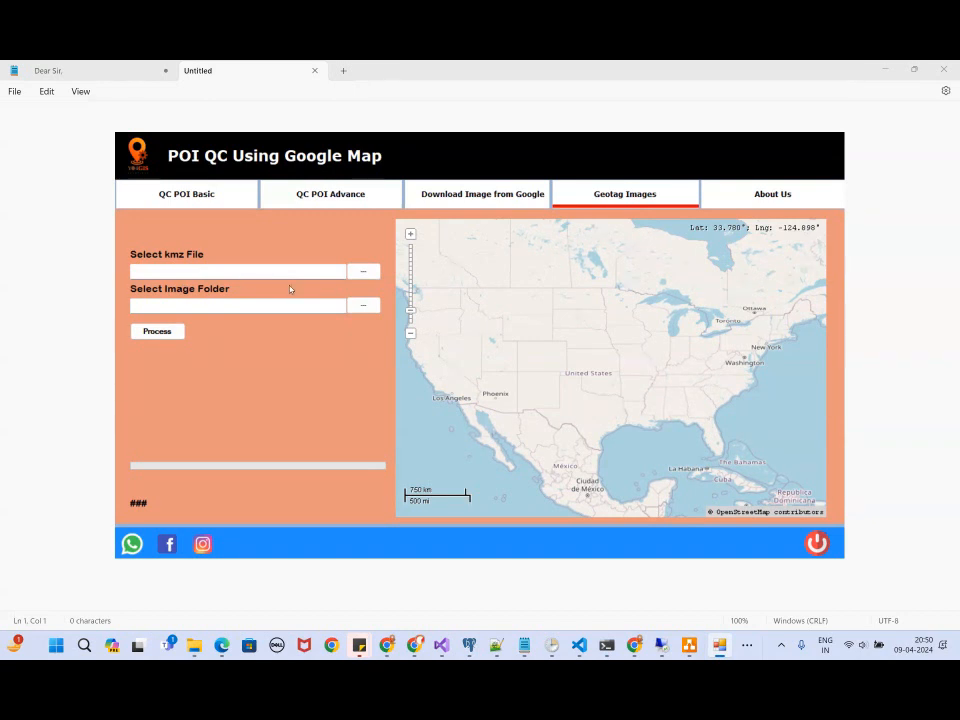
{"action": "left_click", "coordinate": [366, 273]}
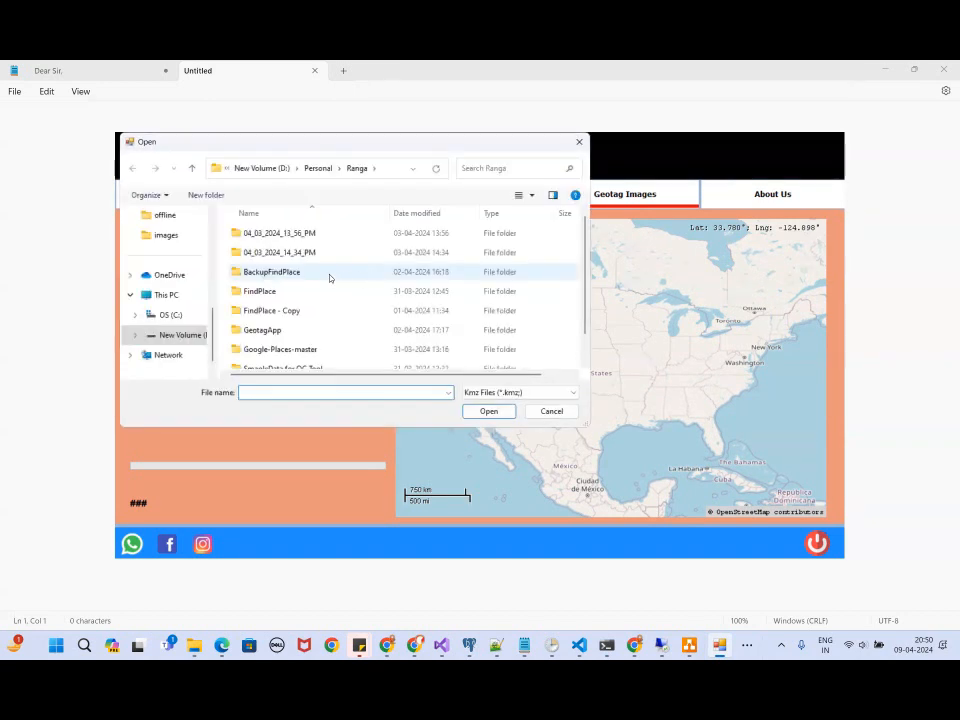
{"action": "scroll", "coordinate": [169, 313], "scroll_direction": "up", "scroll_amount": 5}
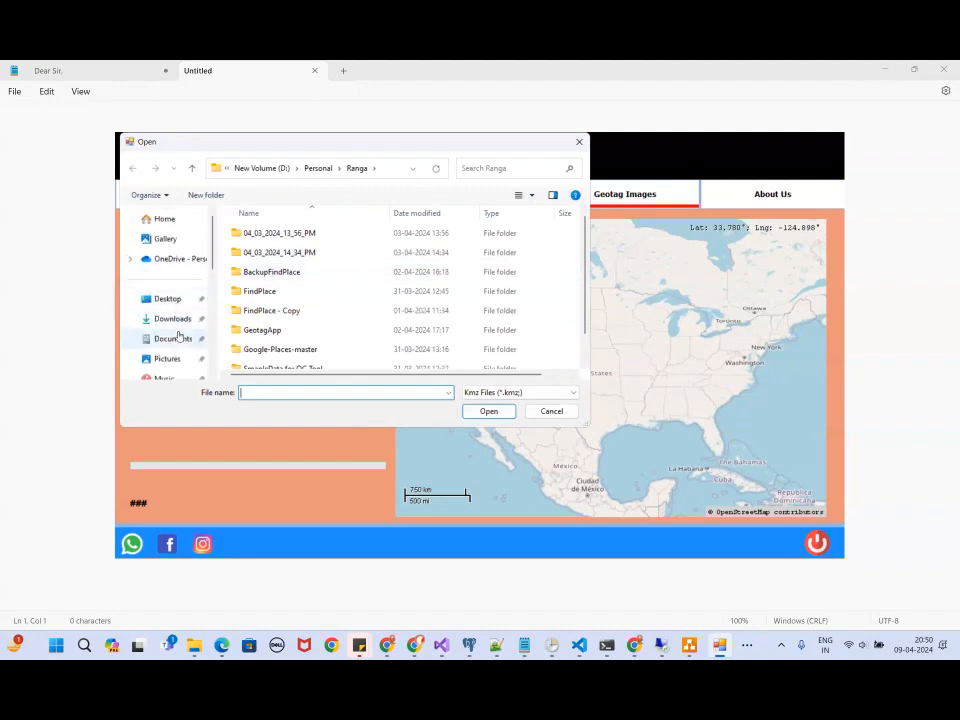
{"action": "left_click", "coordinate": [170, 319]}
{"action": "left_click", "coordinate": [252, 250]}
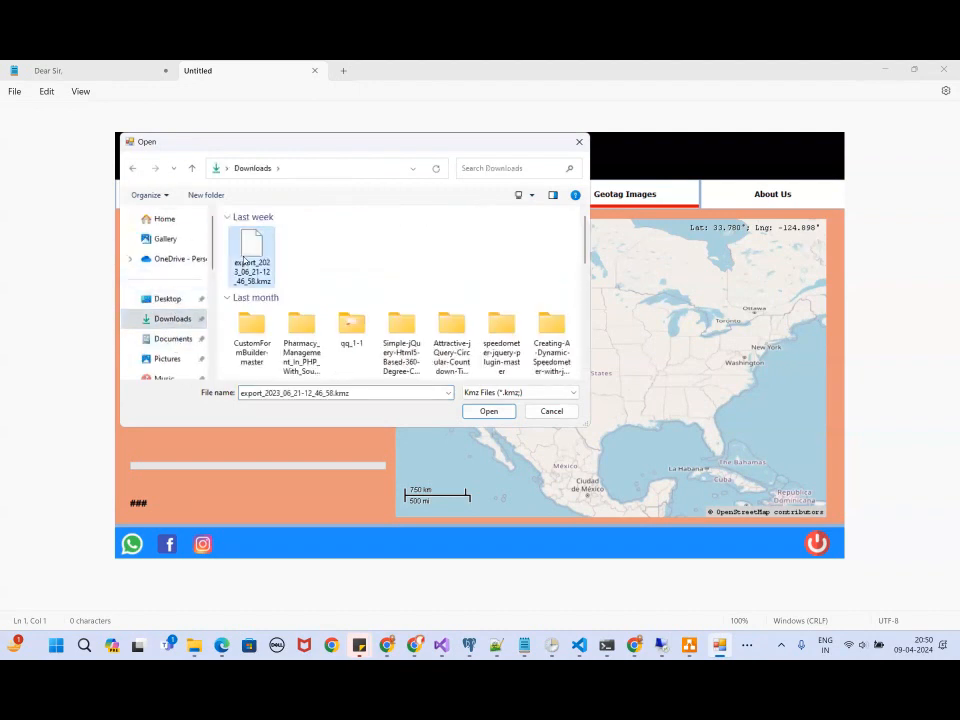
{"action": "left_click", "coordinate": [476, 416]}
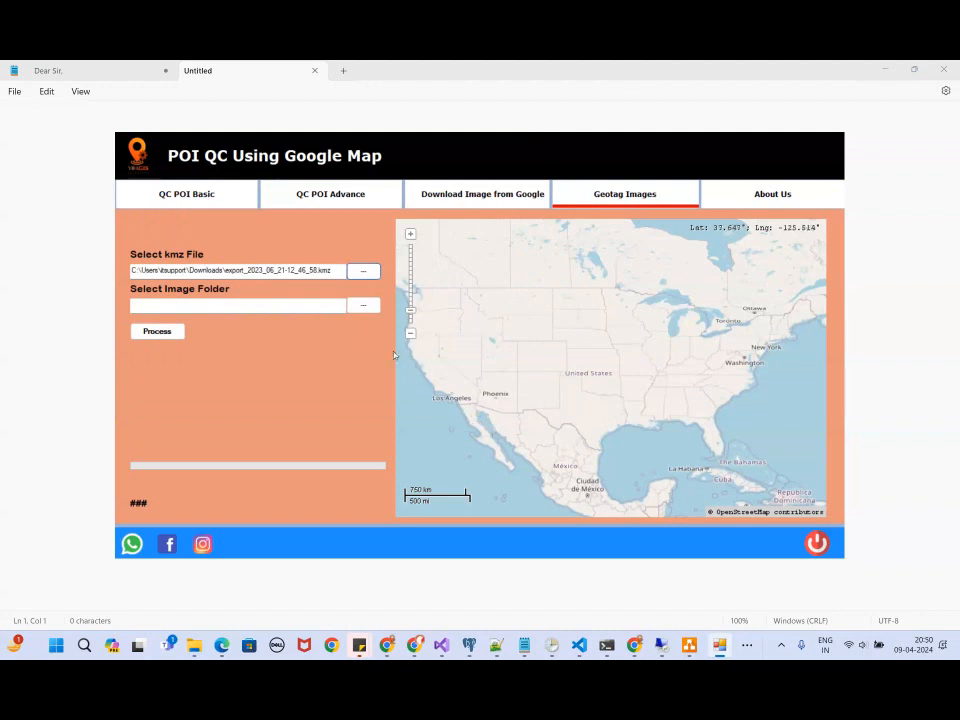
- Set D:\Personal\images as the image folder and run the geotagging process on the KMZ file
{"action": "left_click", "coordinate": [363, 307]}
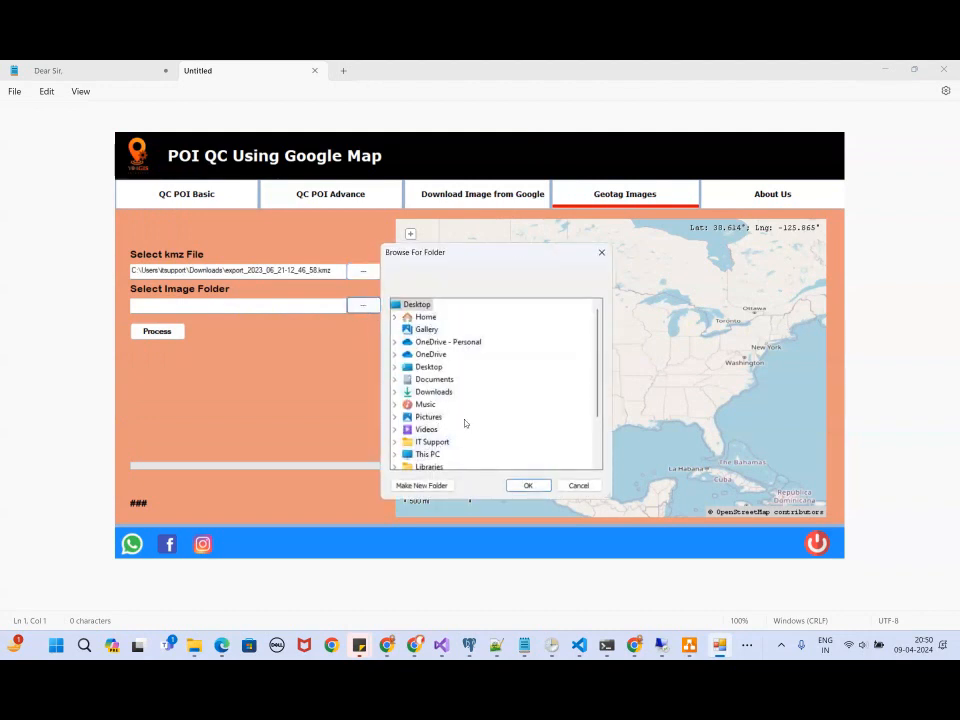
{"action": "scroll", "coordinate": [450, 430], "scroll_direction": "down", "scroll_amount": 1}
{"action": "double_click", "coordinate": [429, 418]}
{"action": "scroll", "coordinate": [482, 401], "scroll_direction": "down", "scroll_amount": 1}
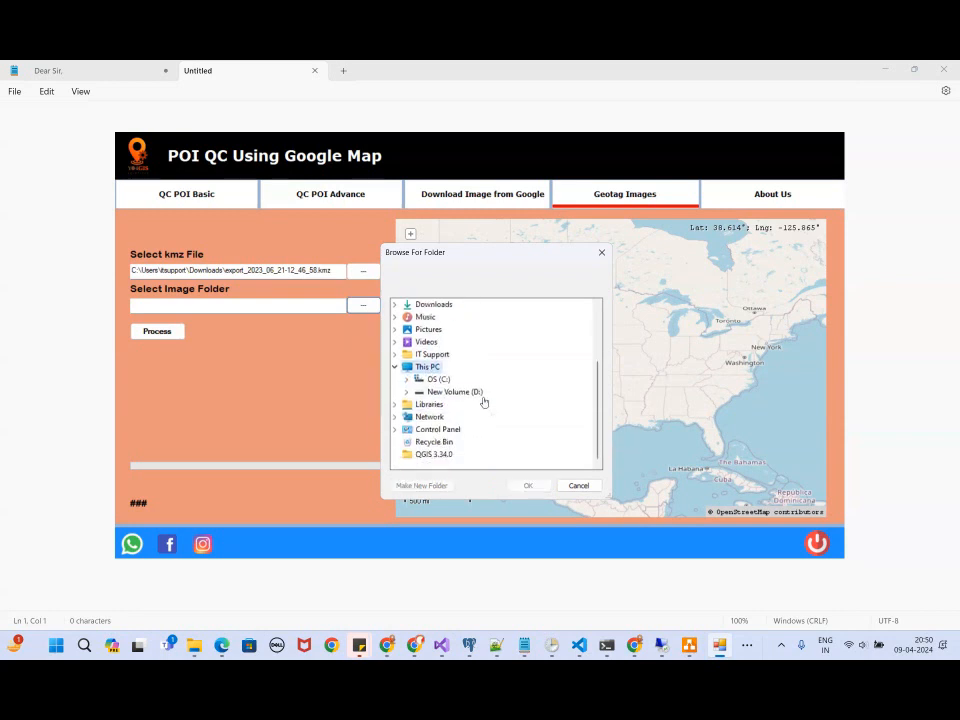
{"action": "double_click", "coordinate": [478, 393]}
{"action": "double_click", "coordinate": [456, 392]}
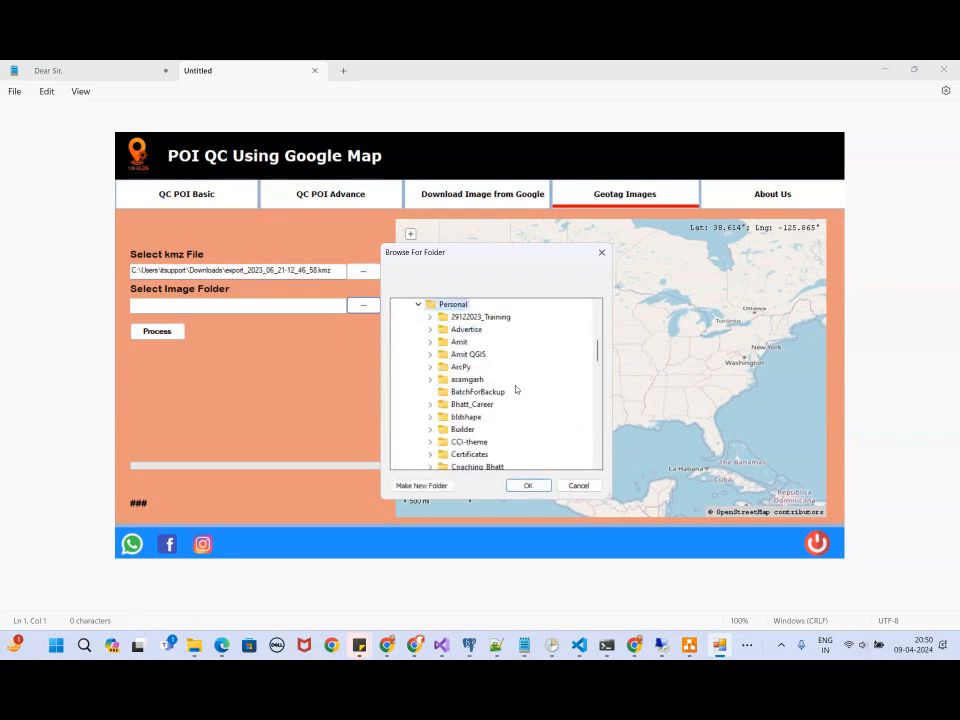
{"action": "scroll", "coordinate": [500, 392], "scroll_direction": "down", "scroll_amount": 2}
{"action": "scroll", "coordinate": [506, 426], "scroll_direction": "down", "scroll_amount": 2}
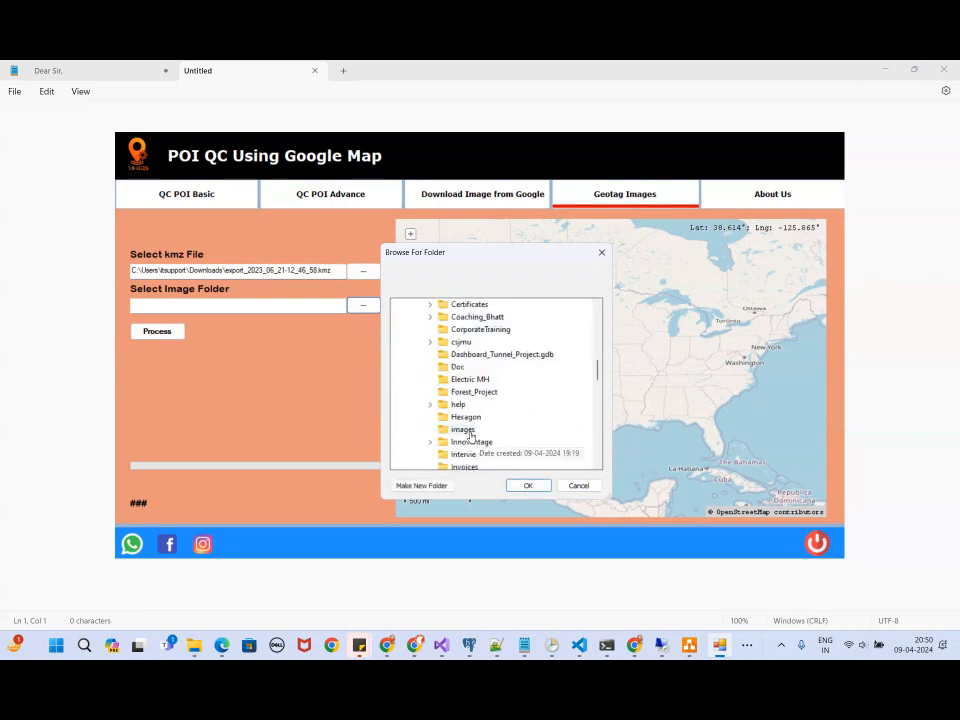
{"action": "left_click", "coordinate": [465, 429]}
{"action": "left_click", "coordinate": [530, 485]}
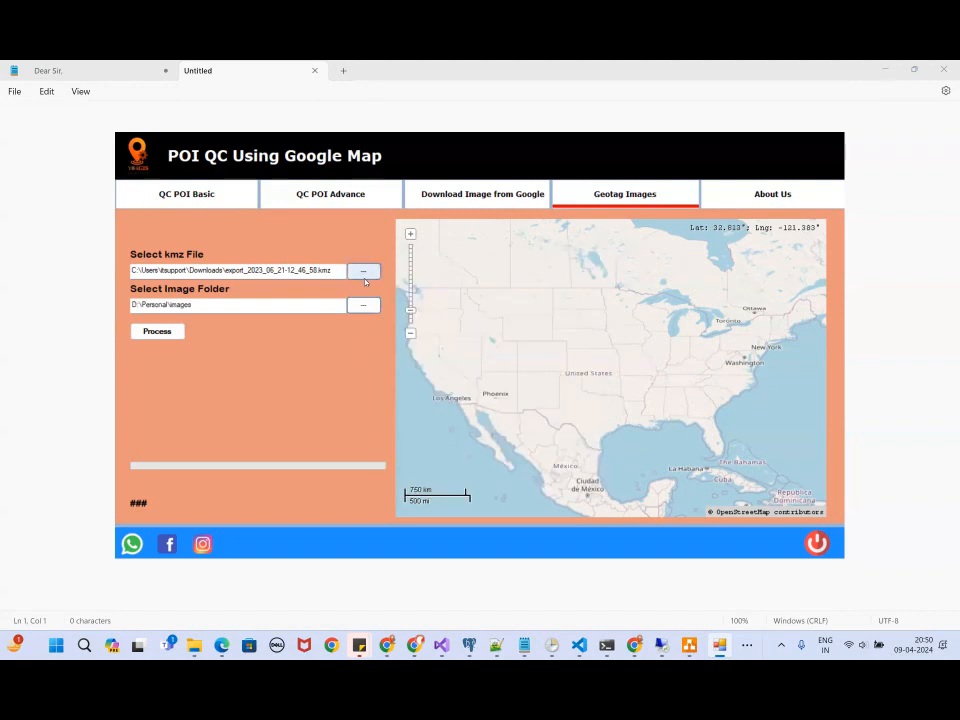
{"action": "left_click", "coordinate": [164, 334]}
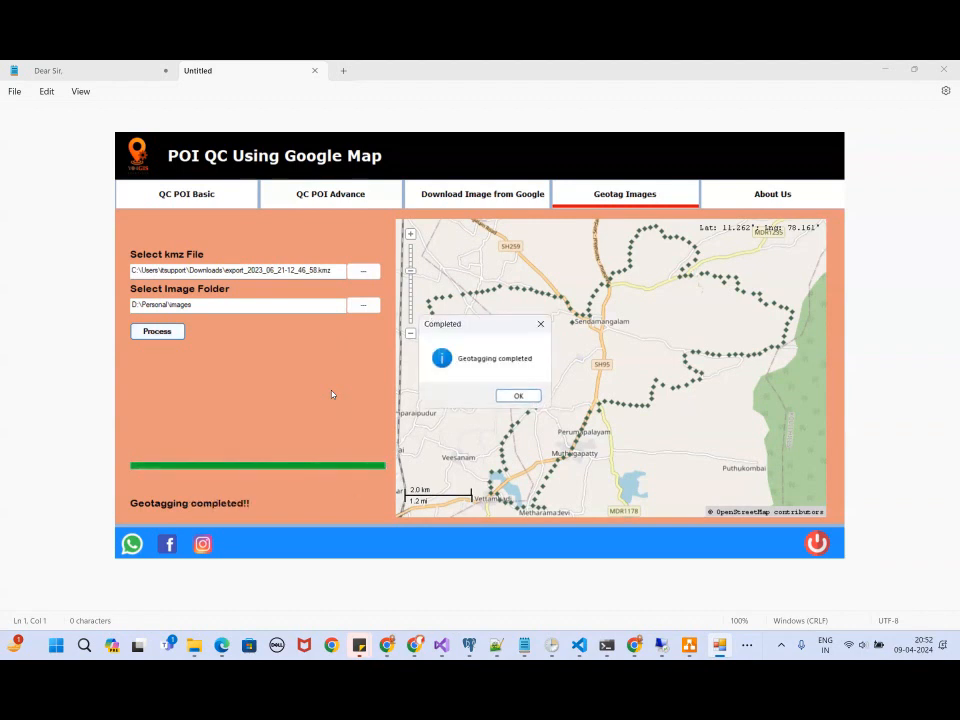
{"action": "left_click", "coordinate": [517, 395]}
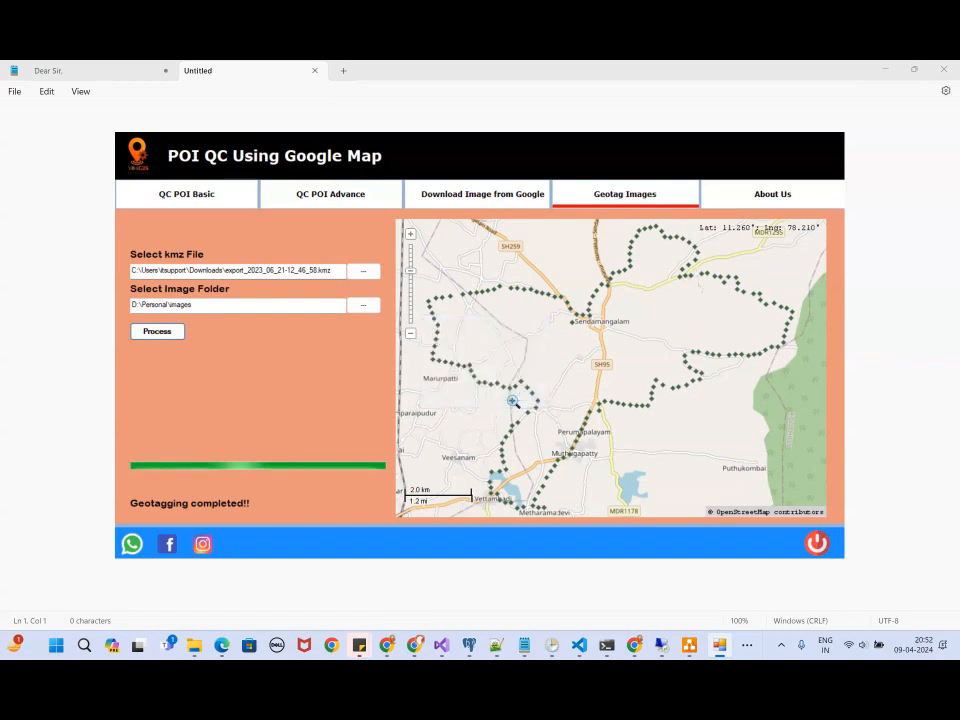
- Switch to File Explorer and open the geotagImage folder inside images\04_09_2024_20_50_PM
{"action": "key", "text": "alt+Tab"}
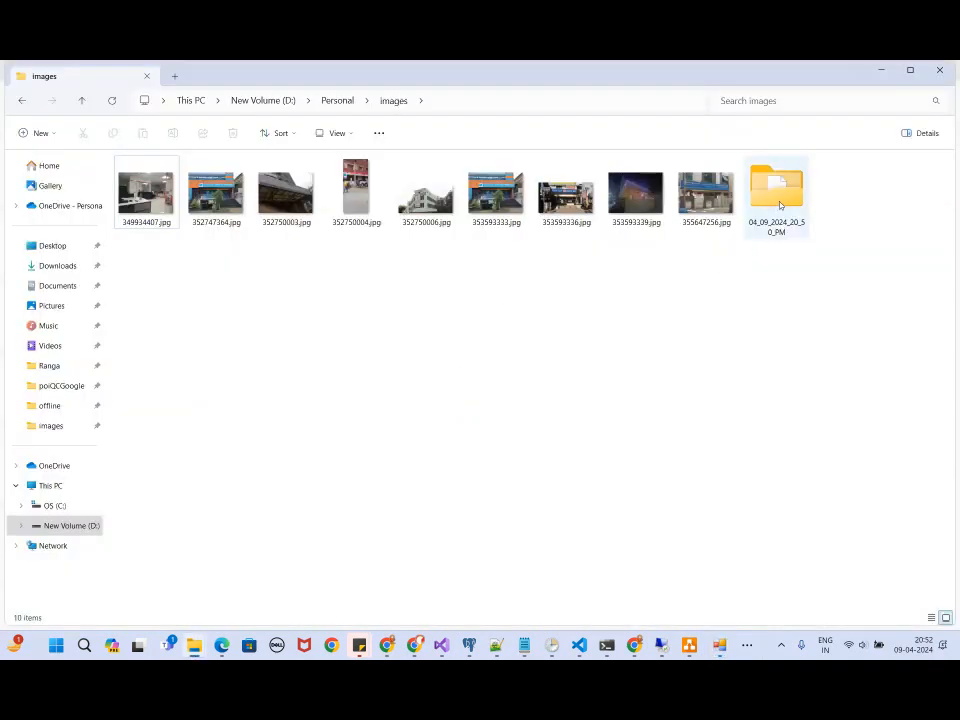
{"action": "left_click", "coordinate": [779, 205]}
{"action": "double_click", "coordinate": [777, 205]}
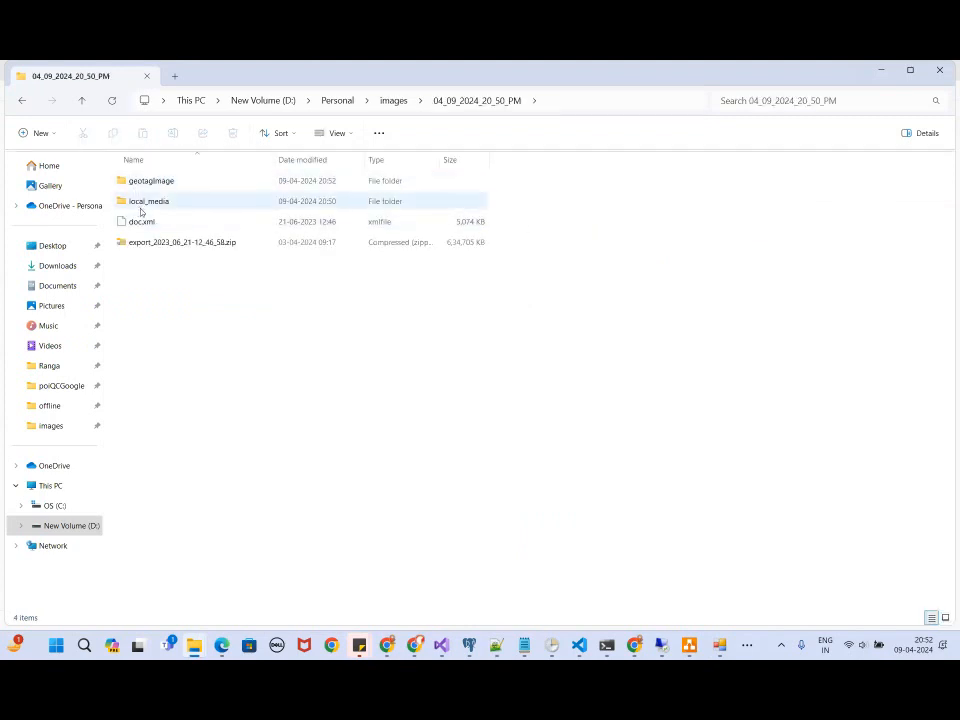
{"action": "left_click", "coordinate": [141, 181]}
{"action": "double_click", "coordinate": [141, 181]}
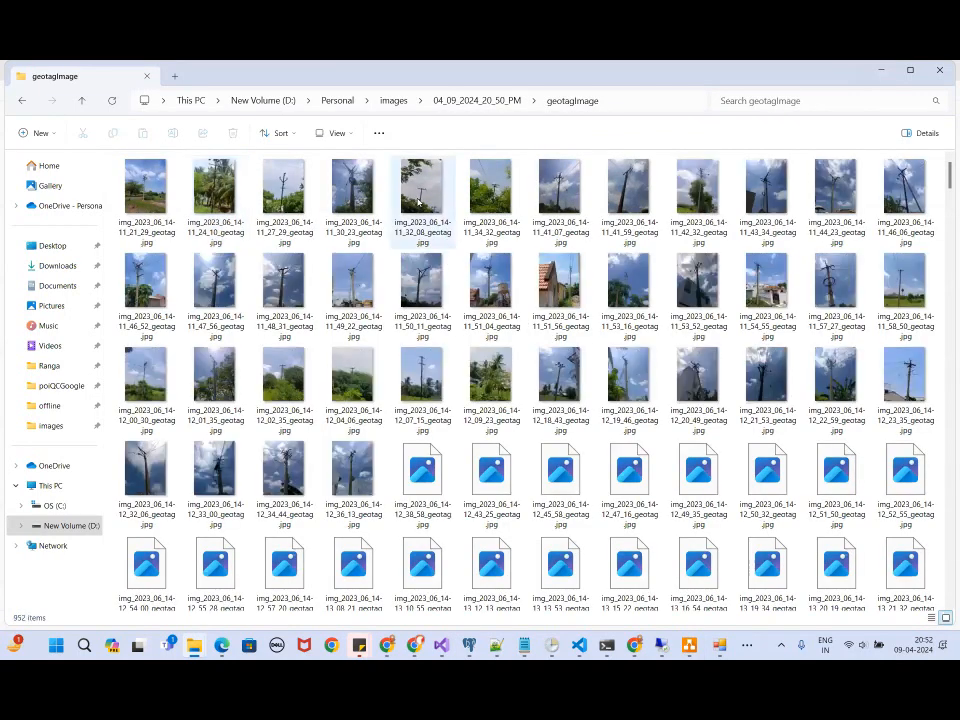
- Examine the GPS latitude and longitude in the detailed properties of img_2023_06_14-11_32_08_geotag.jpg
{"action": "right_click", "coordinate": [418, 202]}
{"action": "left_click", "coordinate": [461, 510]}
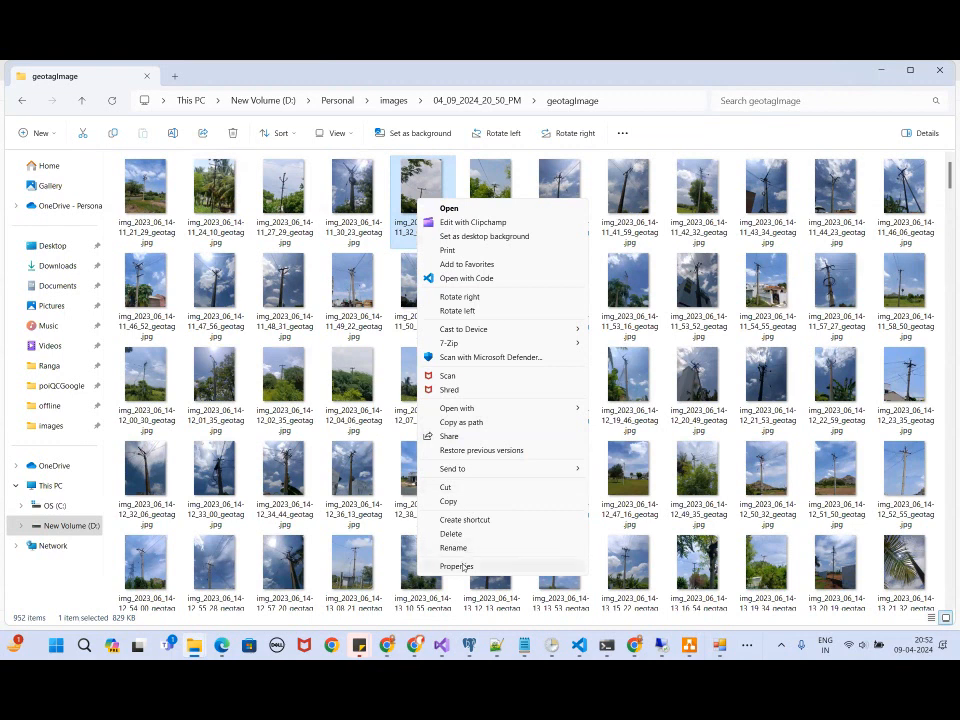
{"action": "left_click", "coordinate": [456, 566]}
{"action": "left_click", "coordinate": [507, 228]}
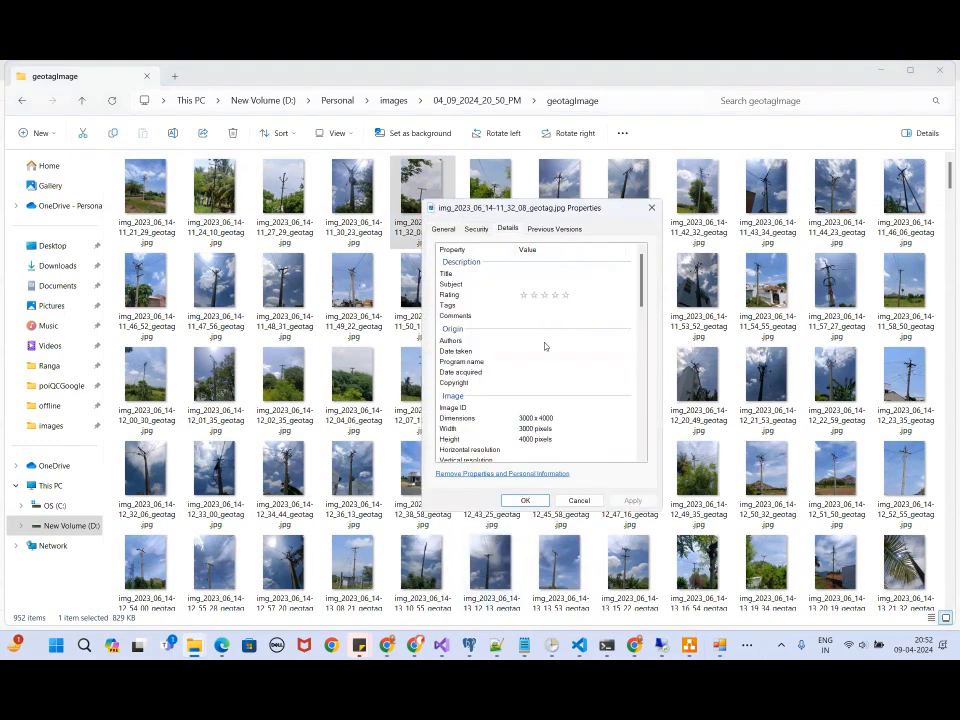
{"action": "scroll", "coordinate": [617, 349], "scroll_direction": "down", "scroll_amount": 12}
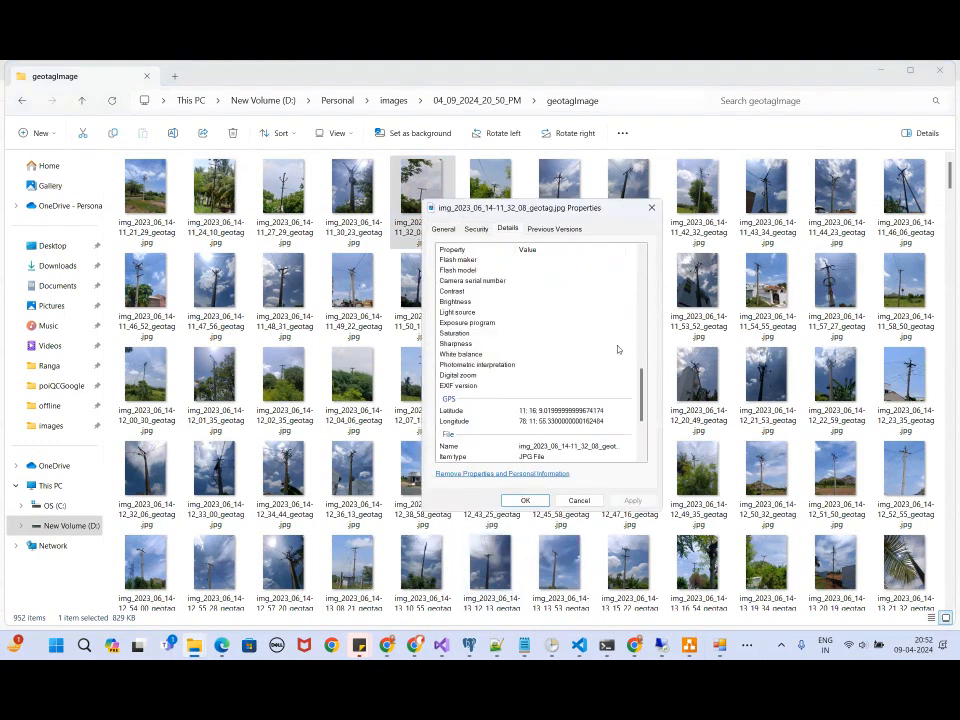
{"action": "scroll", "coordinate": [617, 349], "scroll_direction": "down", "scroll_amount": 3}
{"action": "left_click", "coordinate": [514, 320]}
{"action": "left_click", "coordinate": [511, 331]}
{"action": "left_click", "coordinate": [516, 321]}
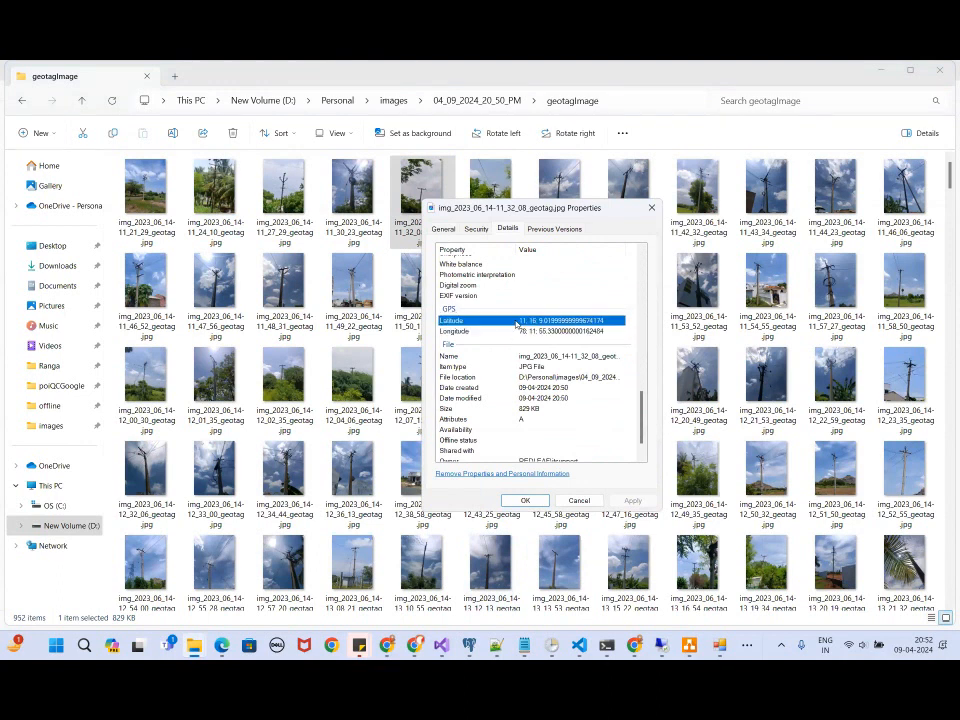
{"action": "left_click", "coordinate": [511, 331]}
{"action": "left_click", "coordinate": [514, 321]}
{"action": "key", "text": "Escape"}
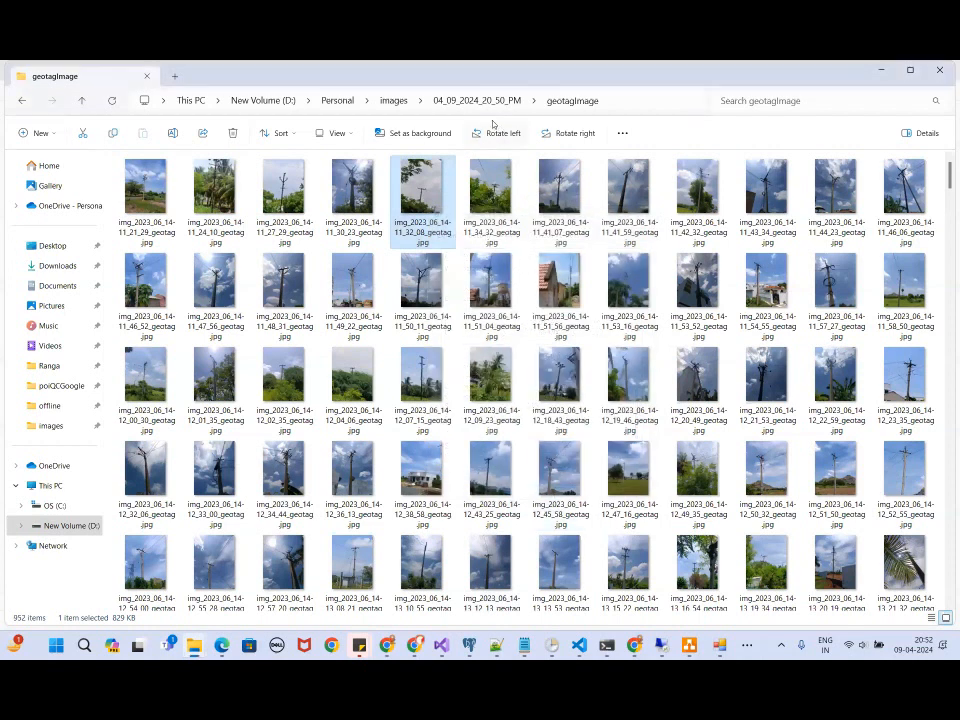
- Go back to the 04_09_2024_20_50_PM folder, open local_media and select the original photo img_2023_06_14-11_32_08.jpg
{"action": "left_click", "coordinate": [484, 102]}
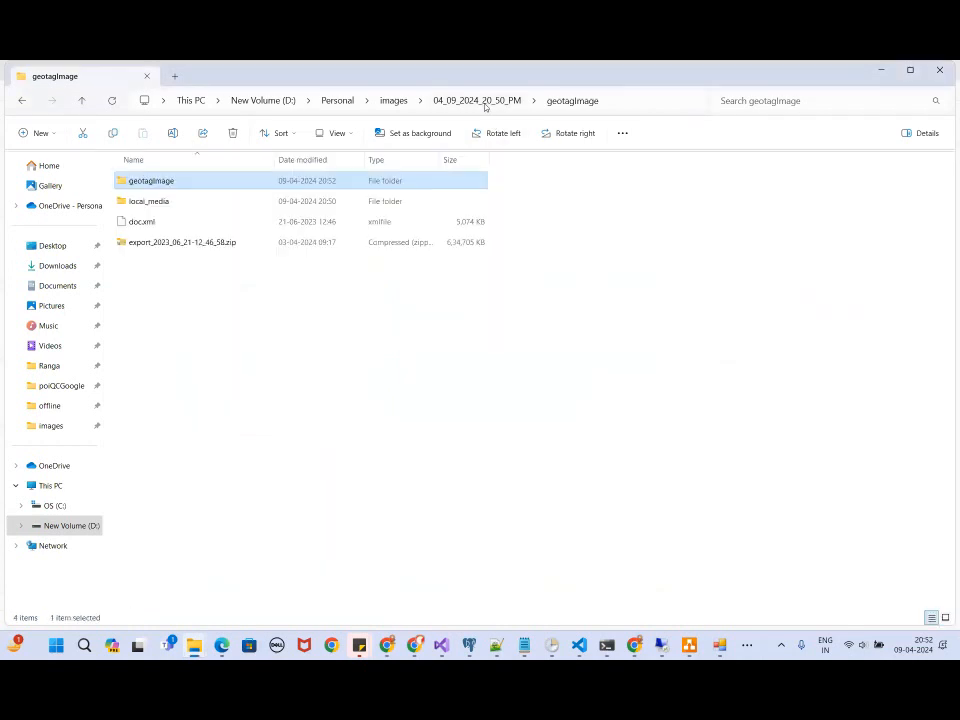
{"action": "double_click", "coordinate": [152, 202]}
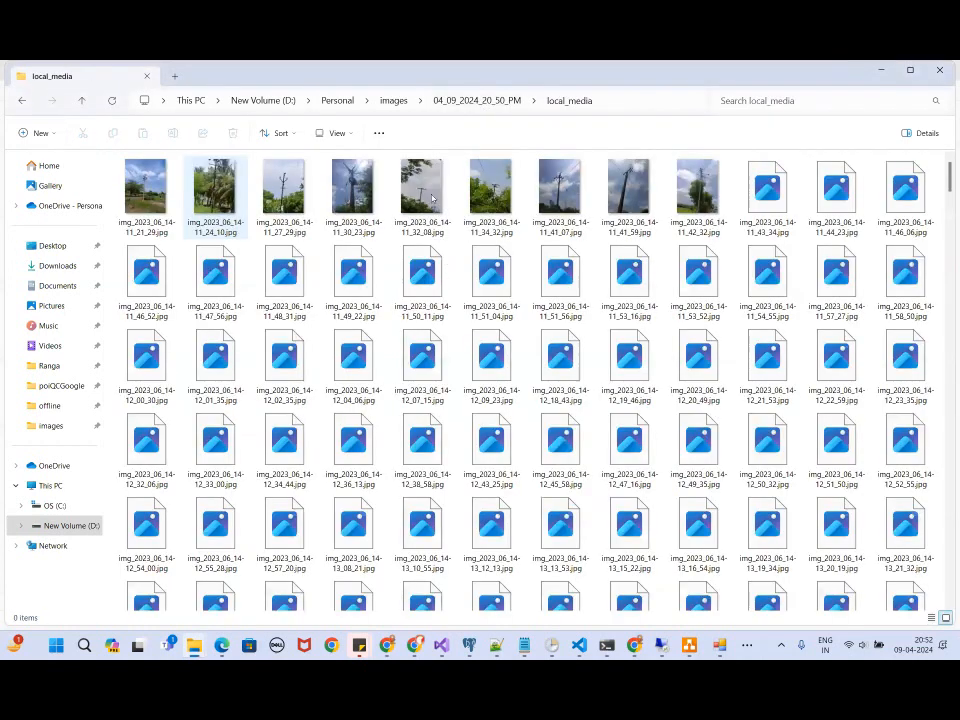
{"action": "left_click", "coordinate": [432, 198]}
{"action": "right_click", "coordinate": [432, 198]}
{"action": "key", "text": "Escape"}
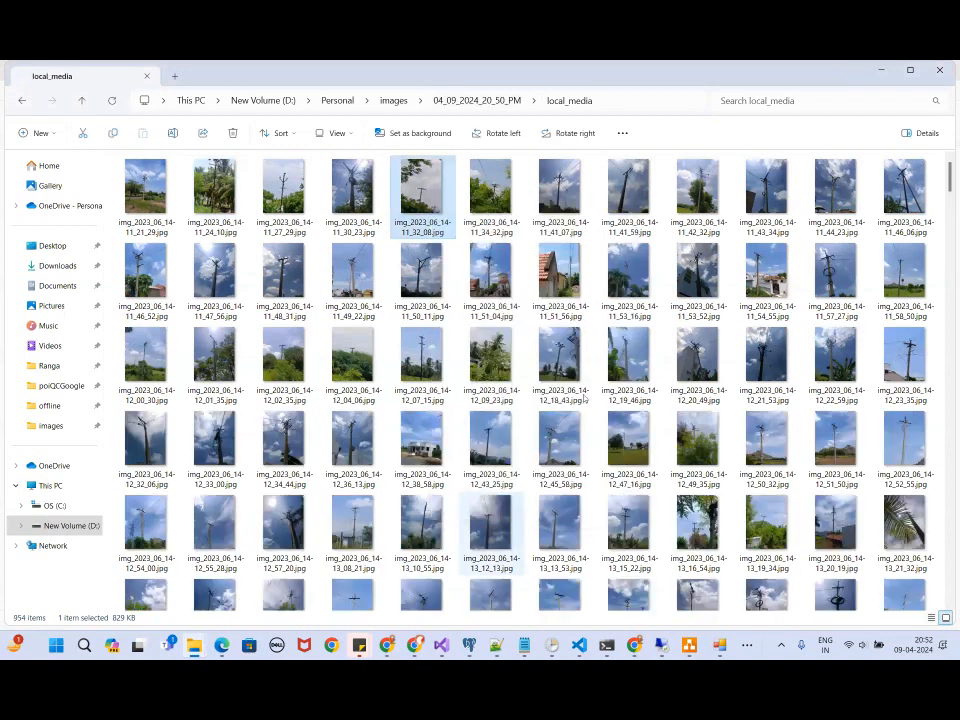
- Check the detailed properties of the original img_2023_06_14-11_32_08.jpg for GPS coordinates
{"action": "right_click", "coordinate": [436, 198]}
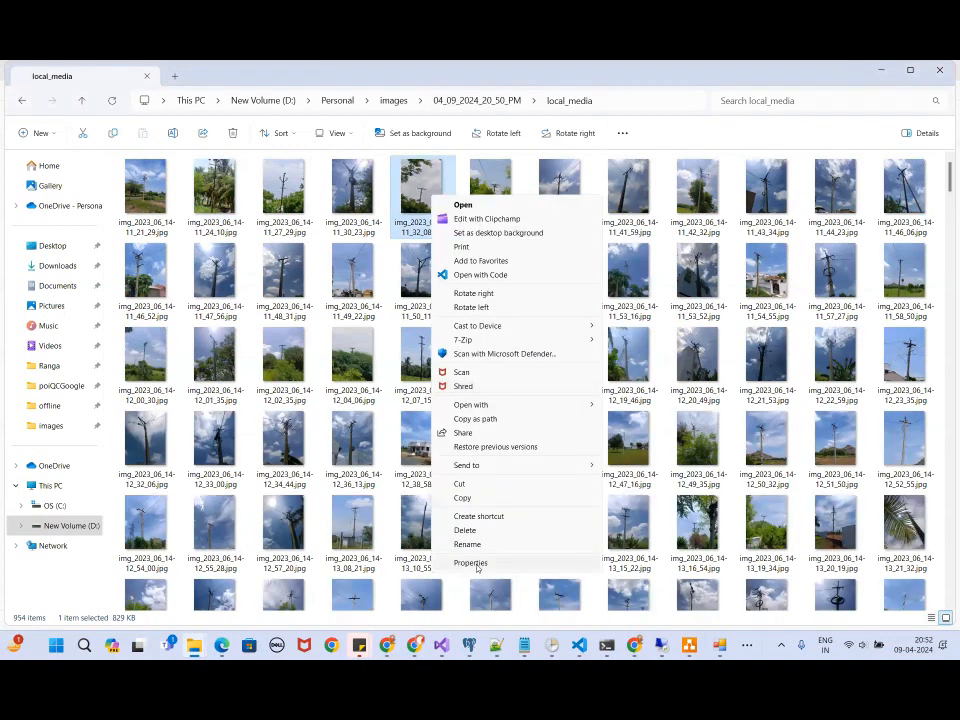
{"action": "left_click", "coordinate": [474, 564]}
{"action": "left_click", "coordinate": [521, 225]}
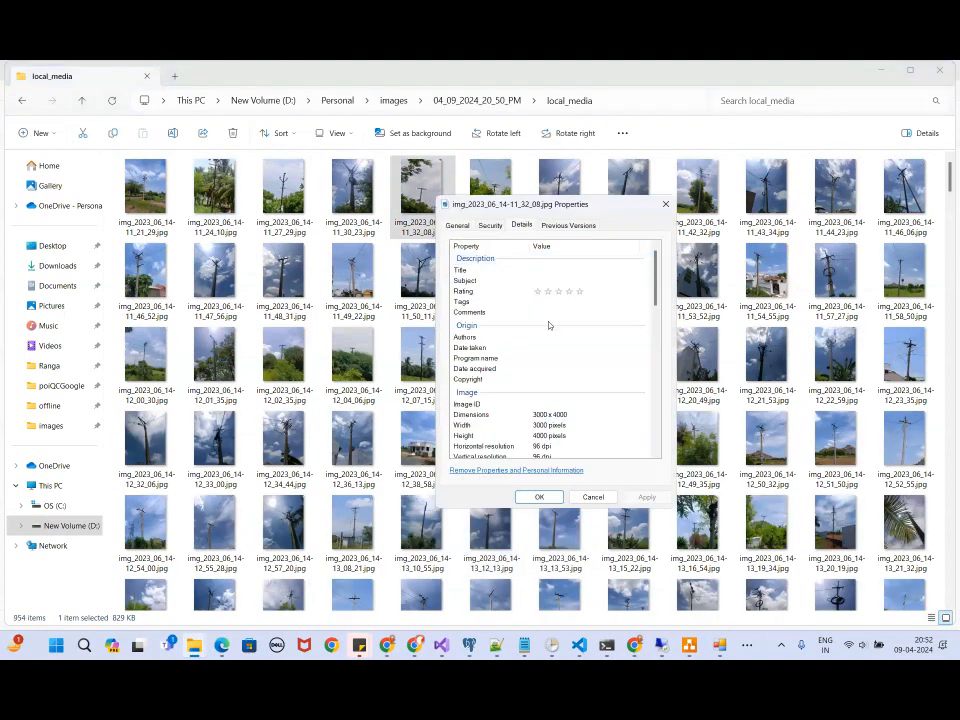
{"action": "scroll", "coordinate": [548, 325], "scroll_direction": "down", "scroll_amount": 15}
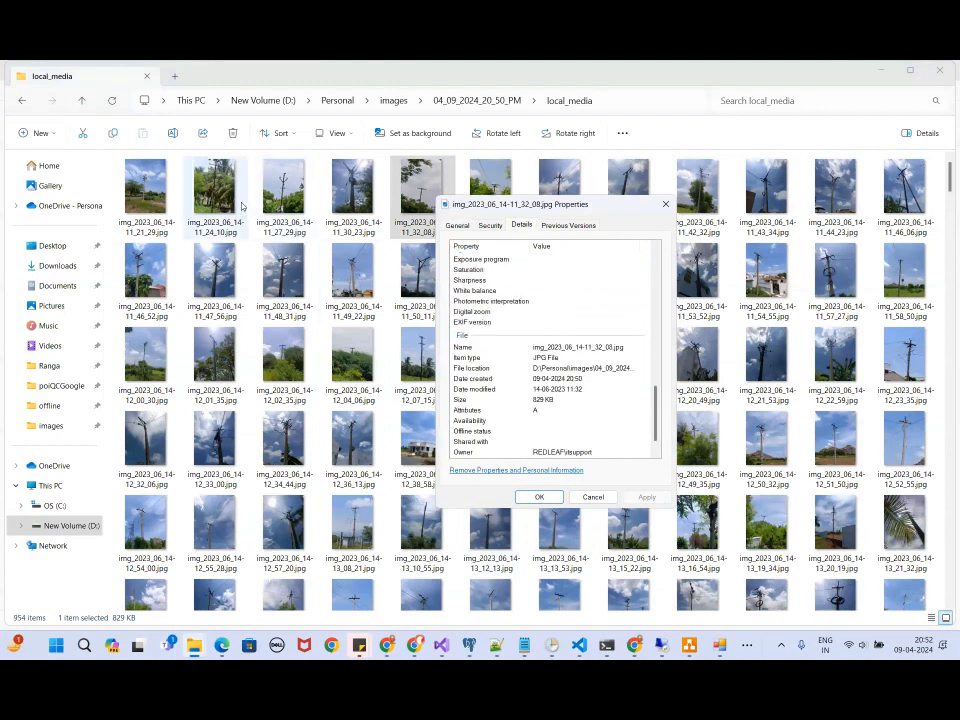
{"action": "scroll", "coordinate": [591, 388], "scroll_direction": "up", "scroll_amount": 15}
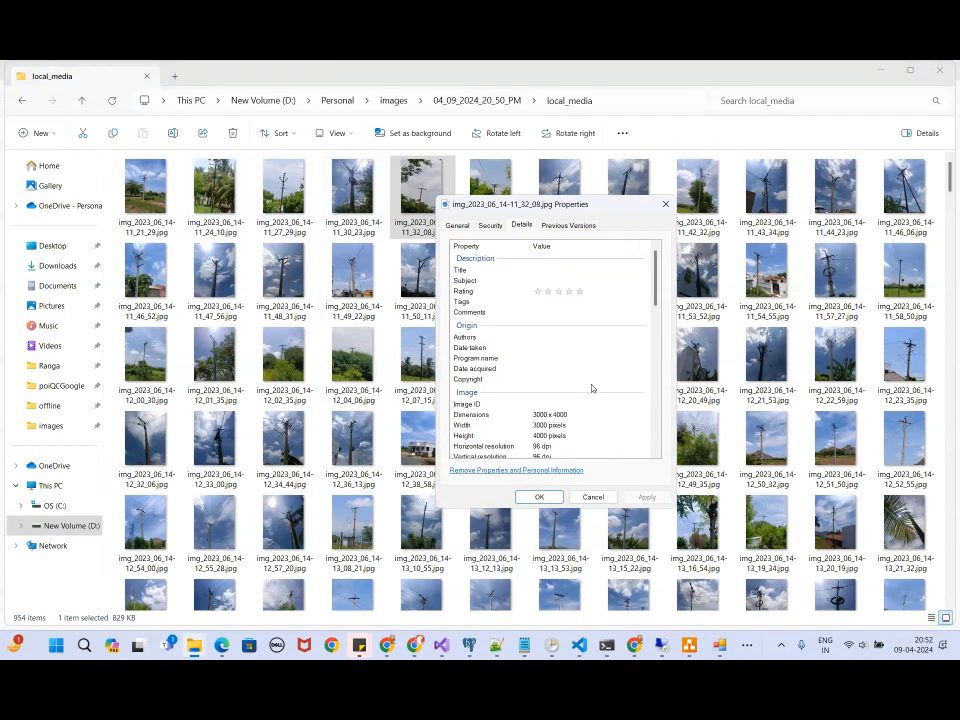
{"action": "scroll", "coordinate": [591, 388], "scroll_direction": "down", "scroll_amount": 15}
{"action": "scroll", "coordinate": [591, 400], "scroll_direction": "up", "scroll_amount": 6}
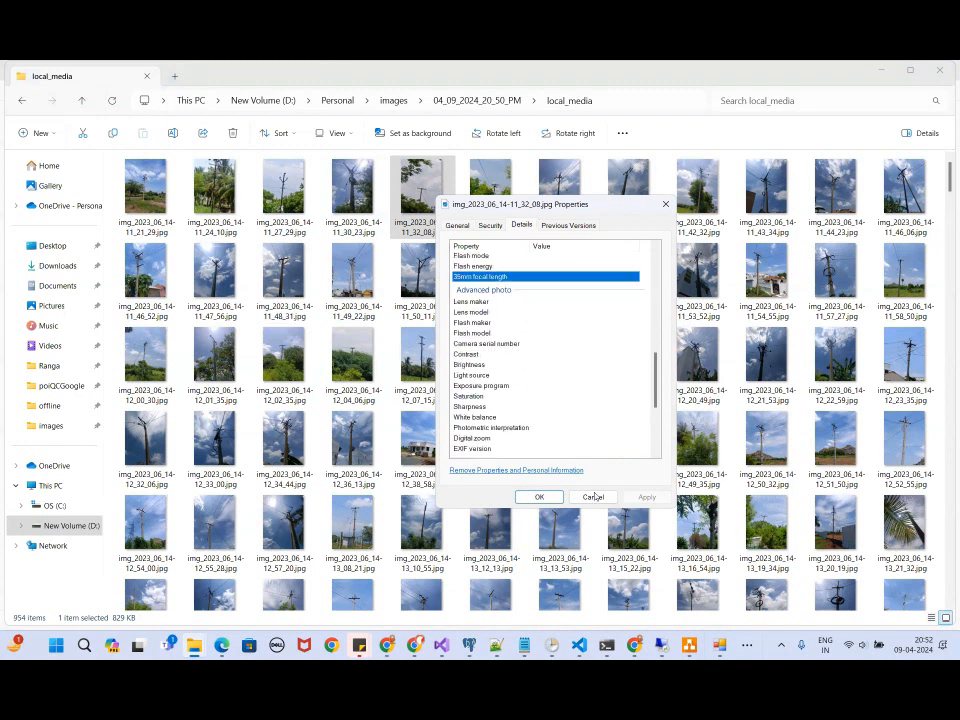
{"action": "left_click", "coordinate": [595, 496]}
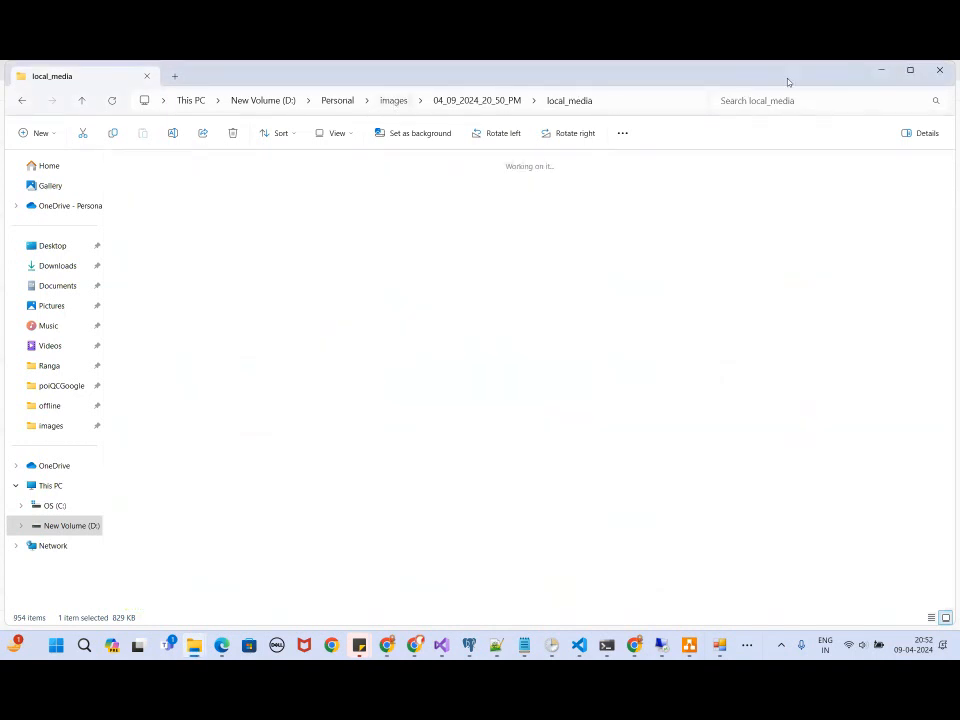
- Return to the POI QC tool and display its About Us information
{"action": "left_click", "coordinate": [881, 70]}
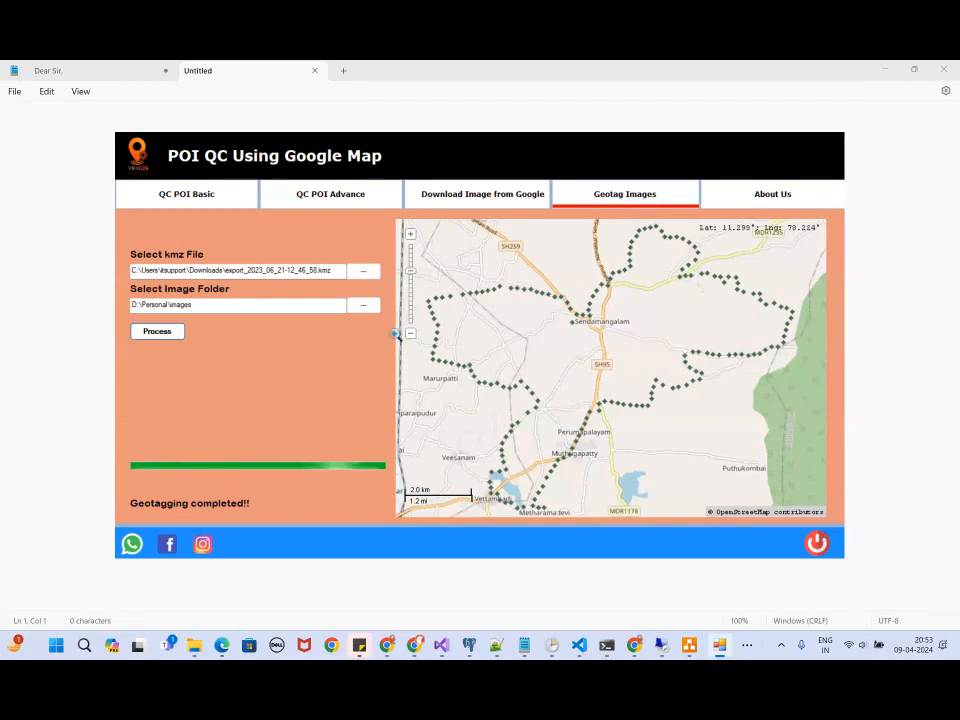
{"action": "left_click", "coordinate": [760, 198]}
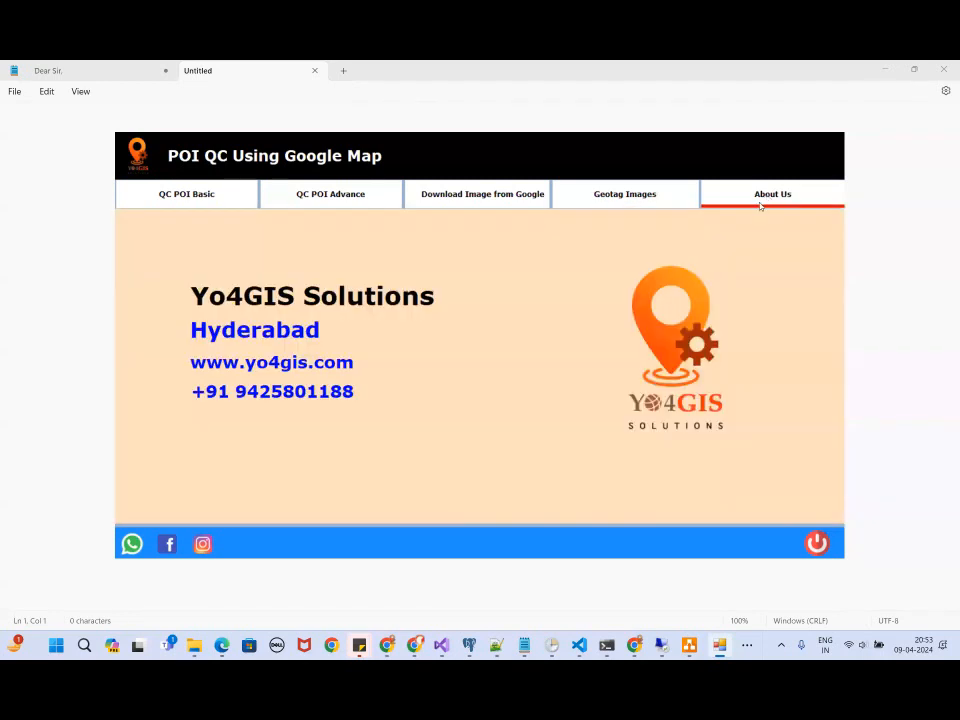